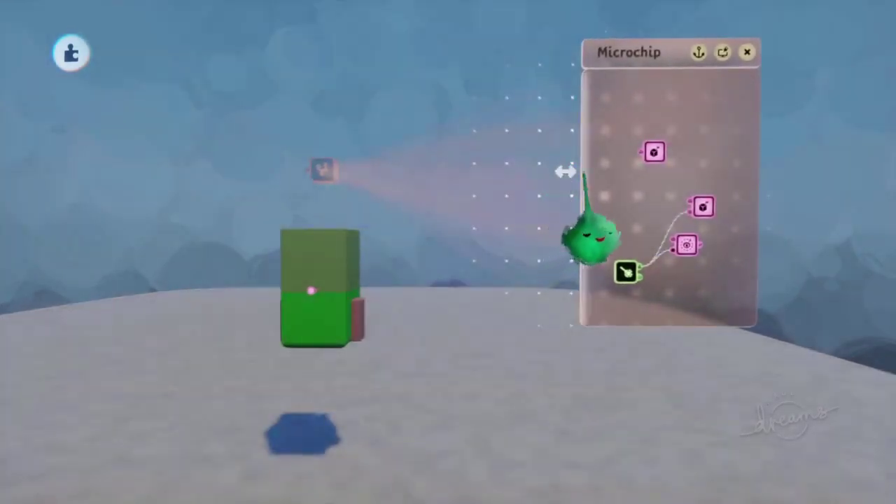
# Step: Widen the green block's microchip and add a Controller Sensor in its empty area
pyautogui.moveTo(585, 173); pyautogui.dragTo(516, 194)
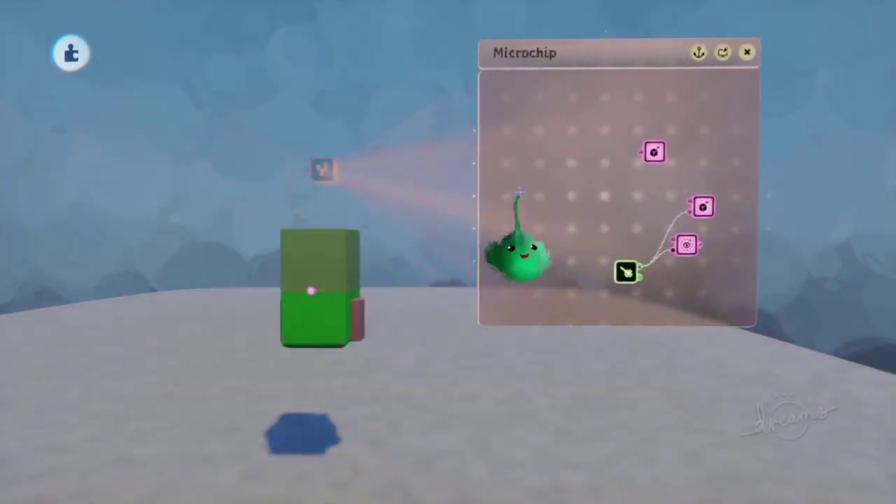
pyautogui.click(446, 59)
pyautogui.moveTo(421, 103); pyautogui.dragTo(555, 120)
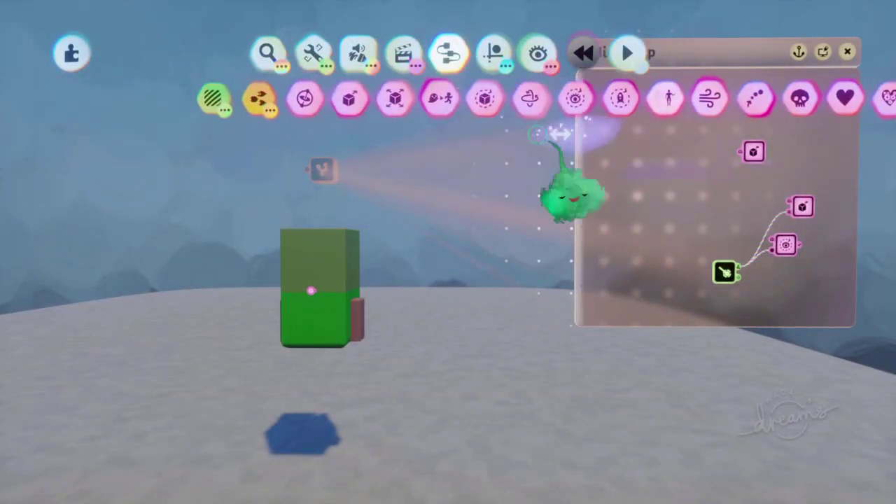
pyautogui.click(229, 97)
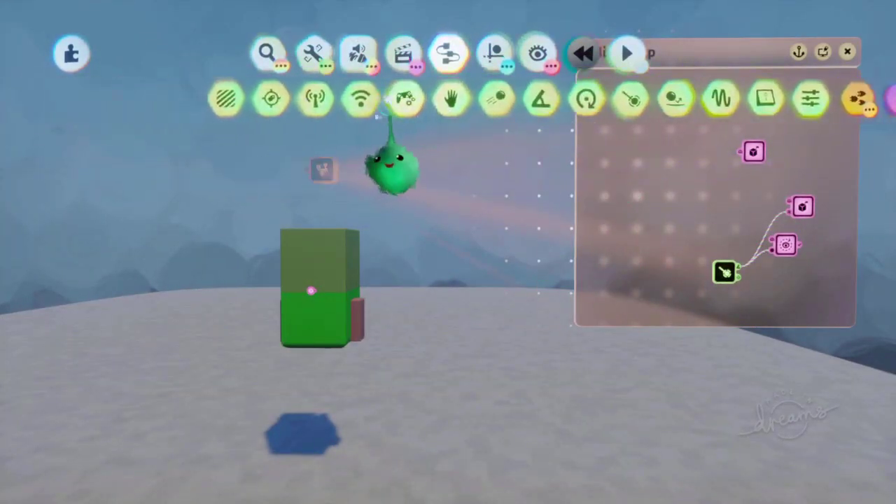
pyautogui.click(402, 105)
pyautogui.scroll(5, 647, 181)
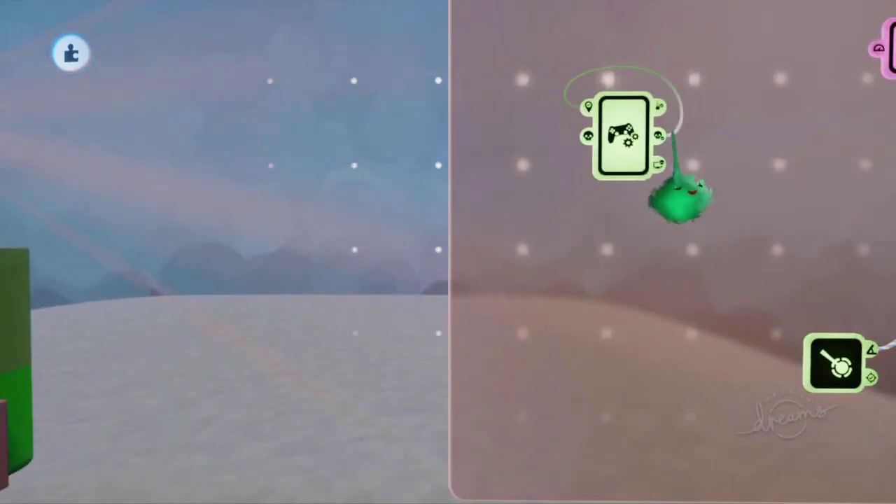
pyautogui.click(511, 67)
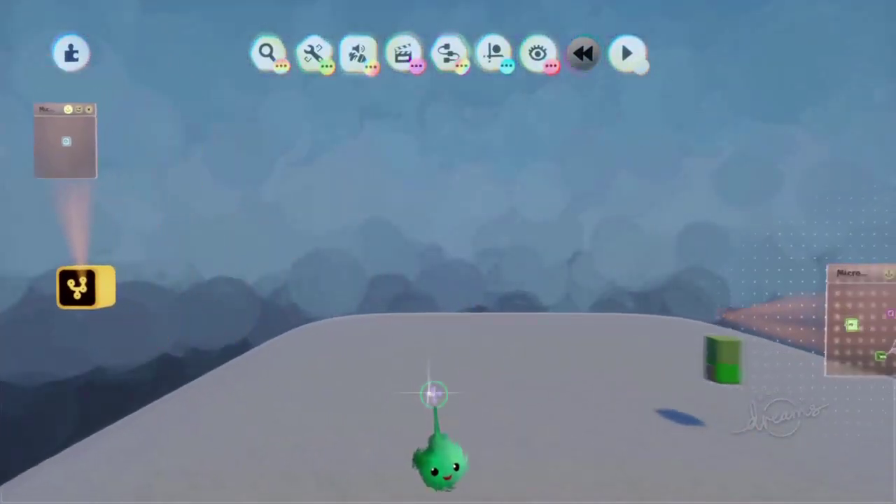
# Step: Add the Third Person Camera element from the Camera Rigs collection to the scene
pyautogui.click(271, 55)
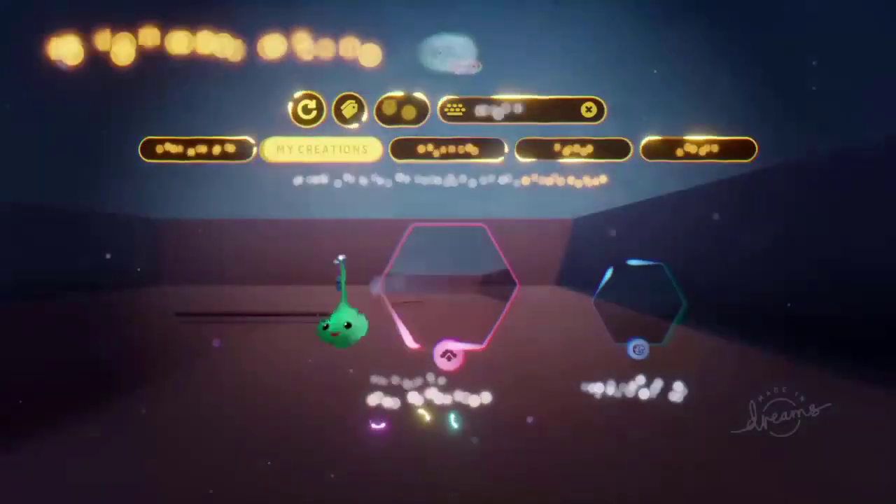
pyautogui.click(318, 118)
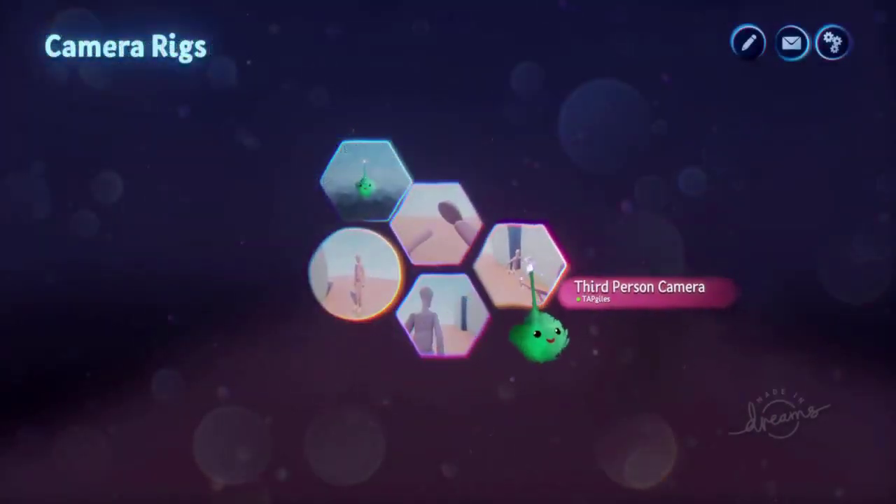
pyautogui.click(530, 267)
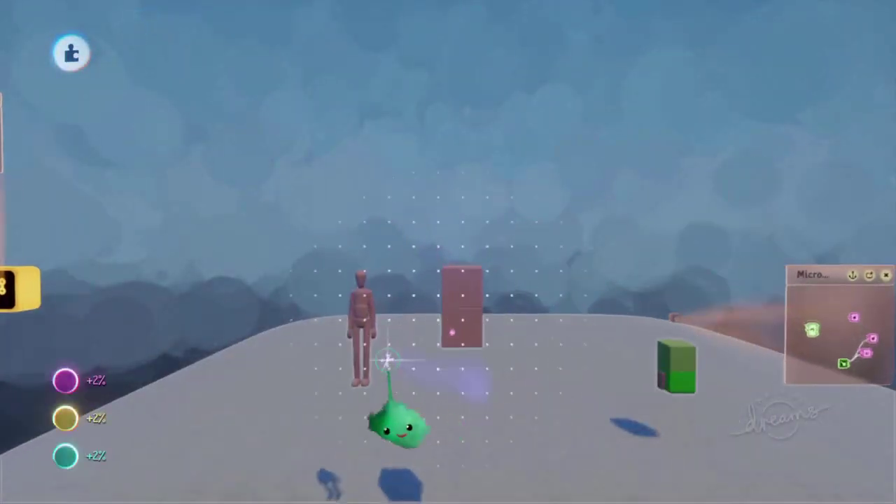
# Step: Clone the Camera Focus tag from the Puppet Logic into the green block's microchip, and delete the puppet
pyautogui.click(353, 312)
pyautogui.click(381, 313)
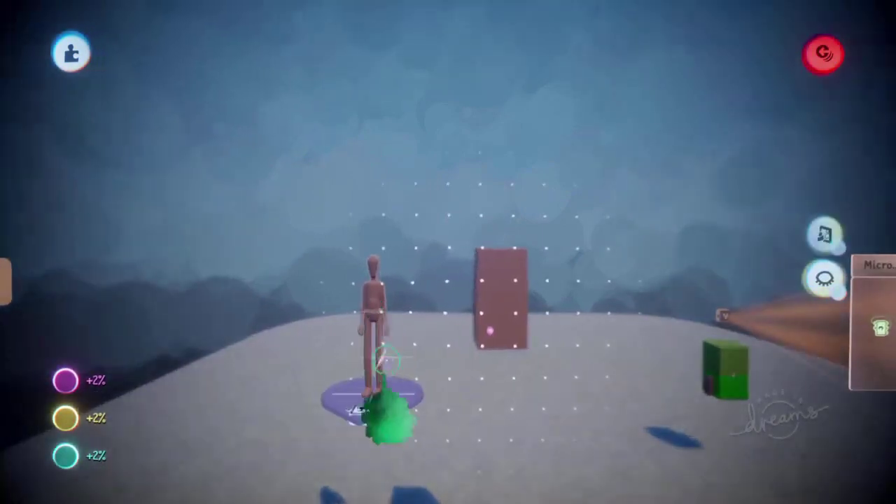
pyautogui.click(363, 361)
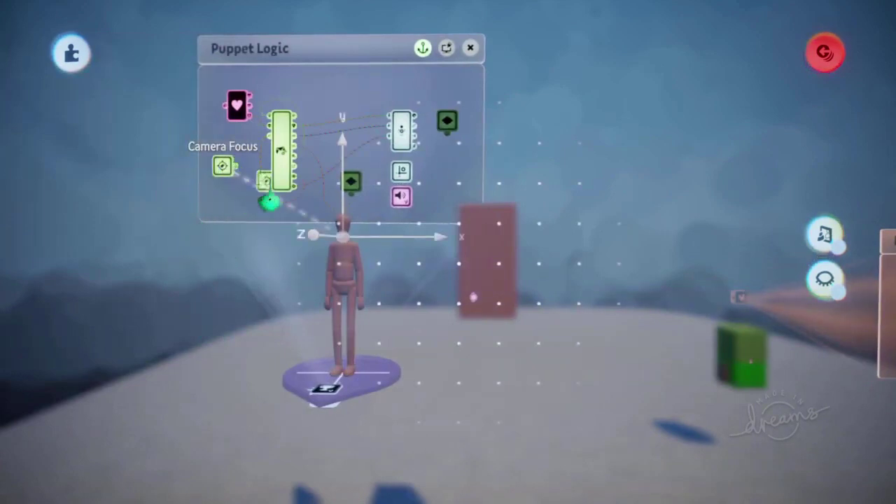
pyautogui.moveTo(270, 202)
pyautogui.mouseDown()
pyautogui.moveTo(321, 242)
pyautogui.moveTo(546, 367)
pyautogui.mouseUp()
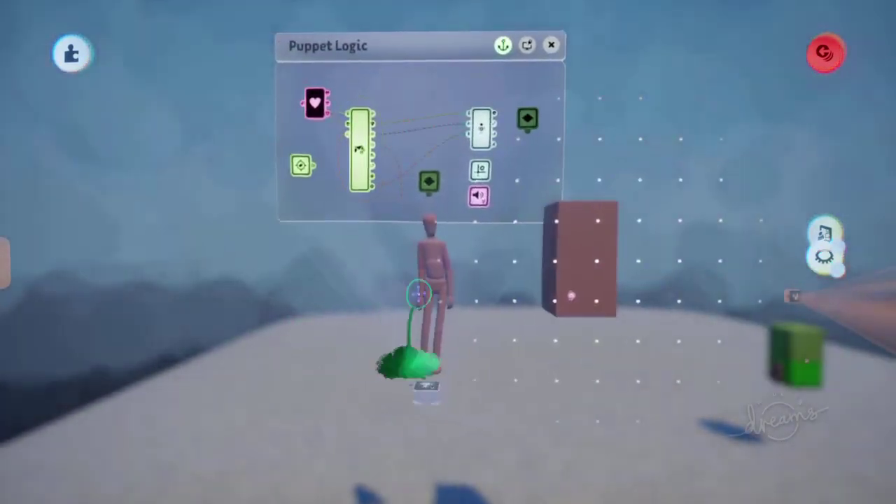
pyautogui.moveTo(410, 361); pyautogui.dragTo(432, 343)
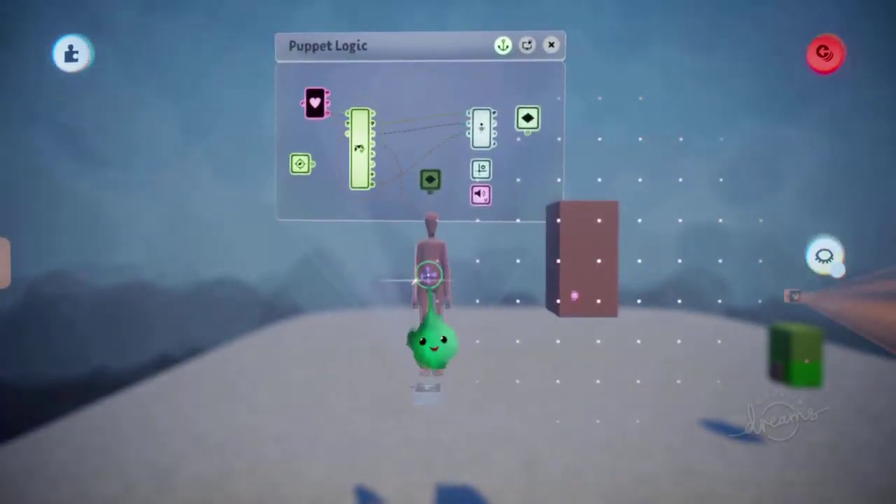
pyautogui.press('Delete')
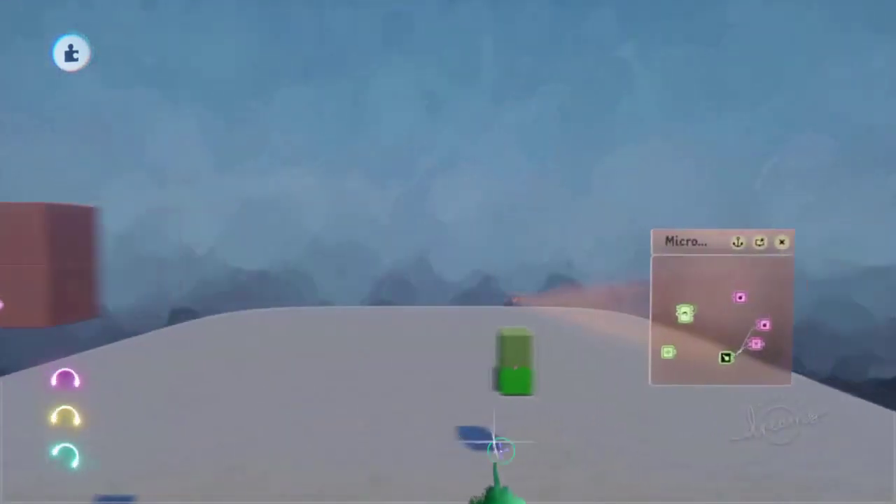
# Step: Move the Camera Focus tag's location into the green block's upper half using grid snap, and turn grid snap off
pyautogui.moveTo(565, 405); pyautogui.dragTo(714, 394, button='middle')
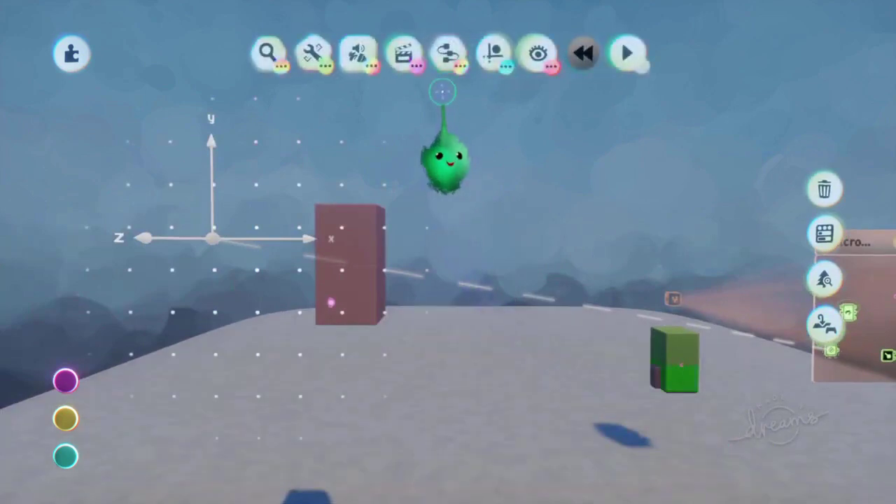
pyautogui.moveTo(447, 160); pyautogui.dragTo(214, 269)
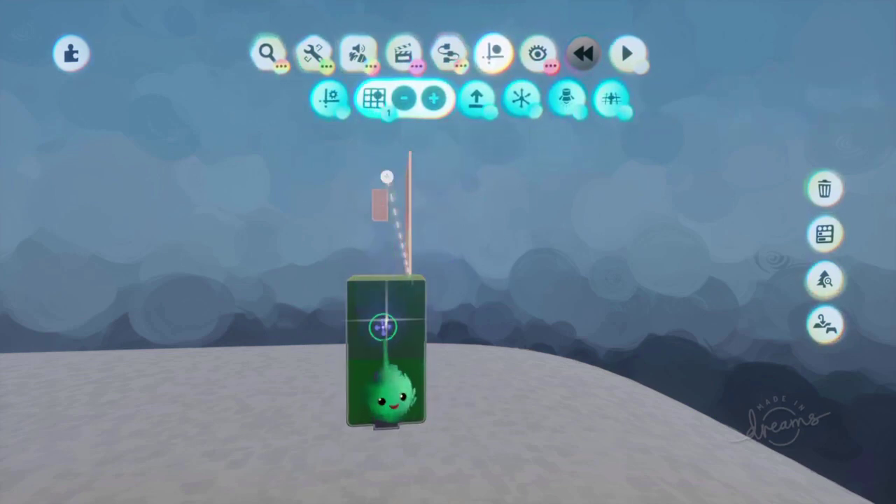
pyautogui.moveTo(383, 325); pyautogui.dragTo(390, 317)
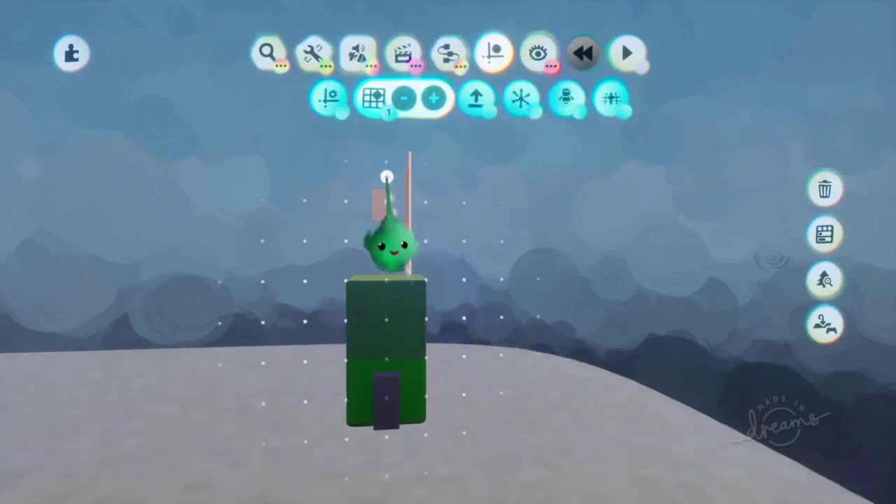
pyautogui.moveTo(387, 177); pyautogui.dragTo(388, 172)
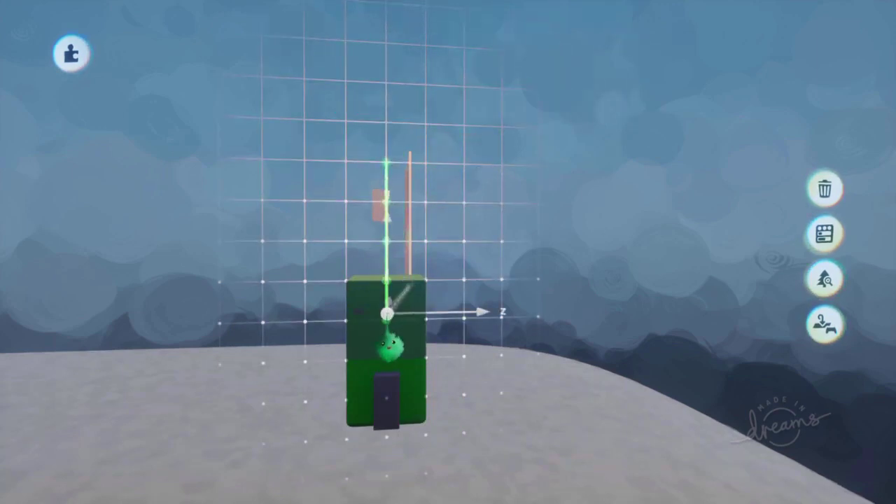
pyautogui.moveTo(400, 321); pyautogui.dragTo(450, 266, button='middle')
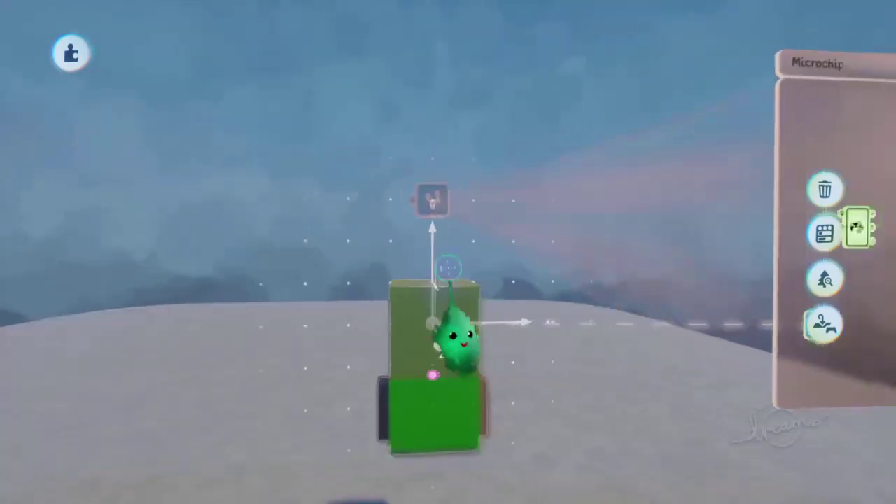
pyautogui.scroll(-4, 420, 210)
pyautogui.scroll(-1, 415, 333)
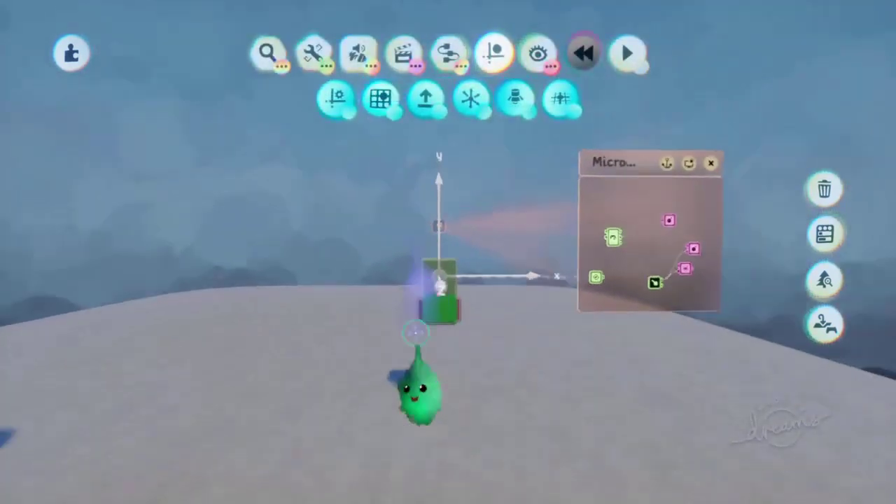
# Step: Run the scene in play mode to test the camera focus, and return to editing
pyautogui.press('space')
pyautogui.press('Left')
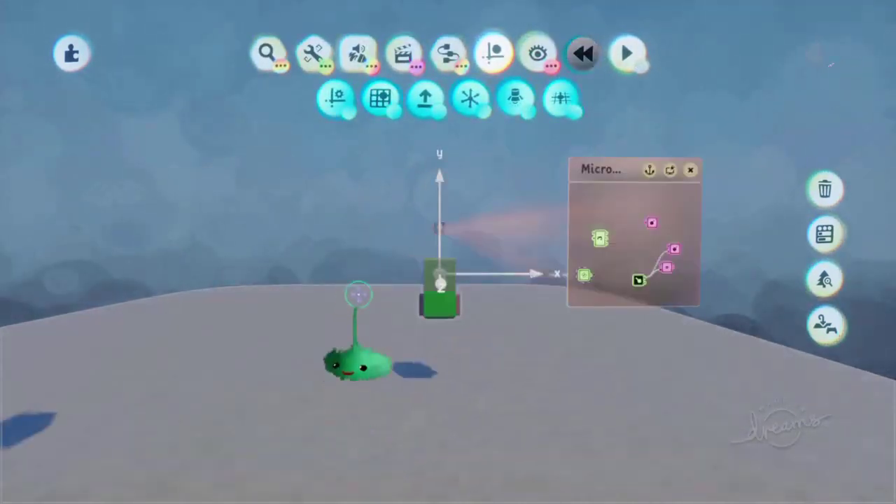
pyautogui.moveTo(210, 216); pyautogui.dragTo(353, 308, button='middle')
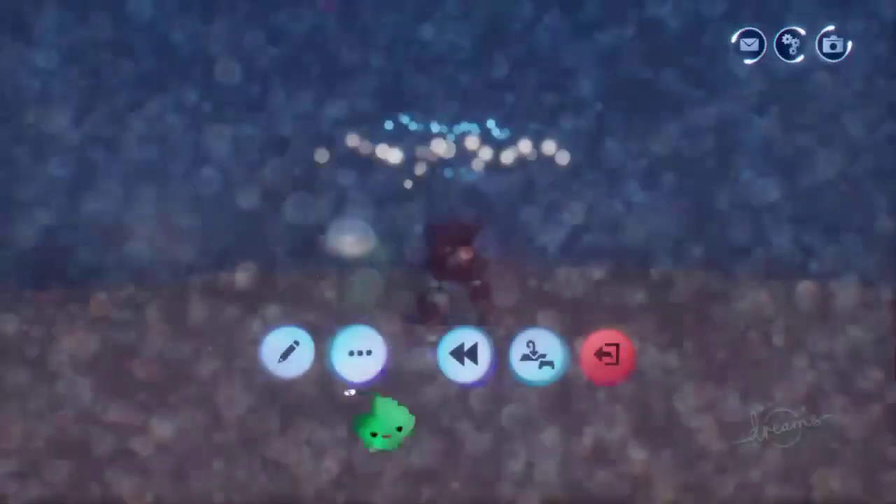
pyautogui.click(286, 352)
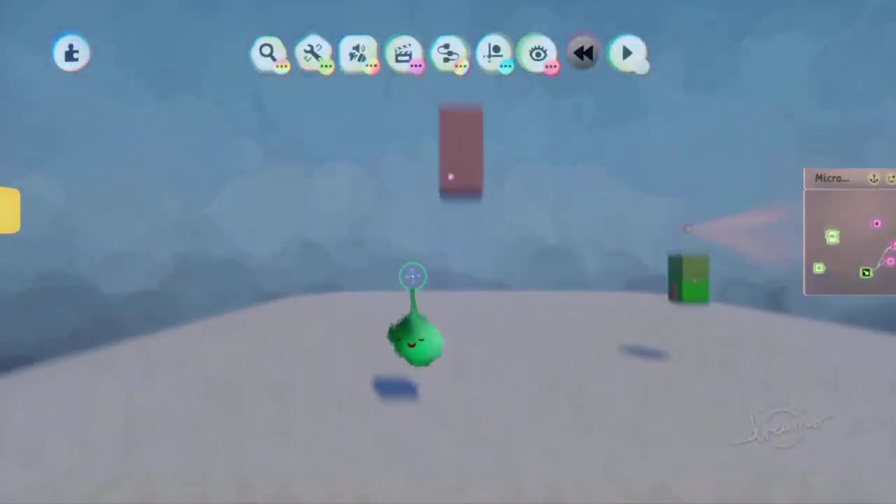
# Step: Make invisible objects show in the editor and inspect the Camera Settings inside the third person rig
pyautogui.click(538, 54)
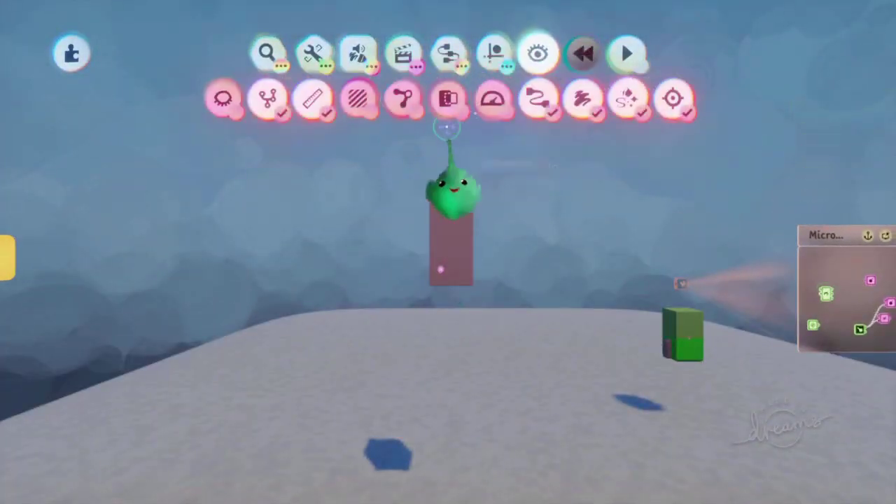
pyautogui.moveTo(468, 237); pyautogui.dragTo(581, 275)
pyautogui.click(580, 276)
pyautogui.click(580, 282)
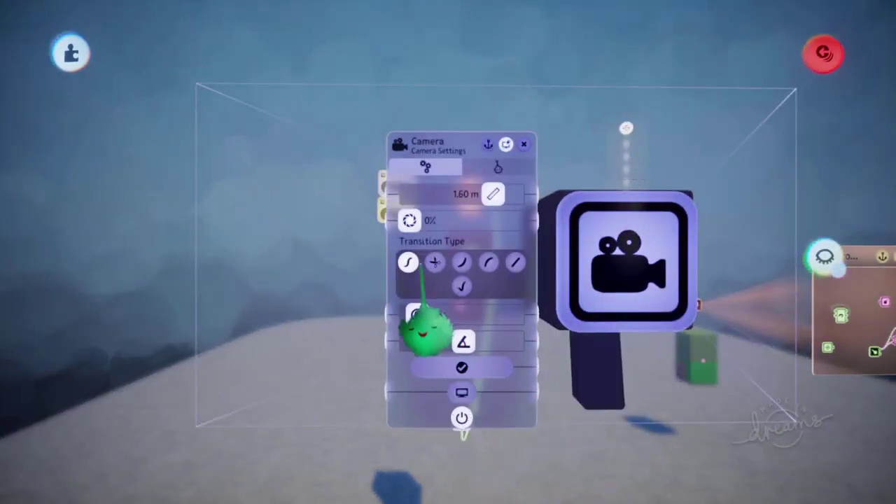
pyautogui.press('Escape')
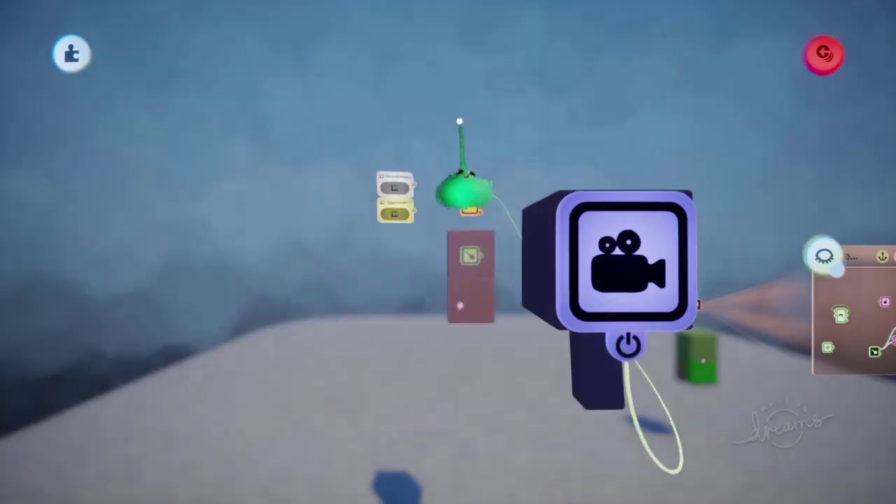
# Step: Play the scene to check how the camera rig behaves with its invisible parts shown
pyautogui.press('Escape')
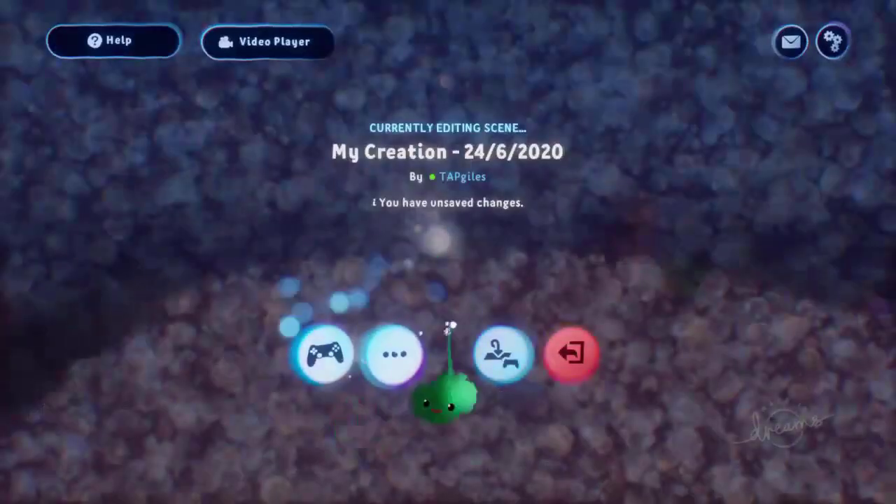
pyautogui.click(501, 353)
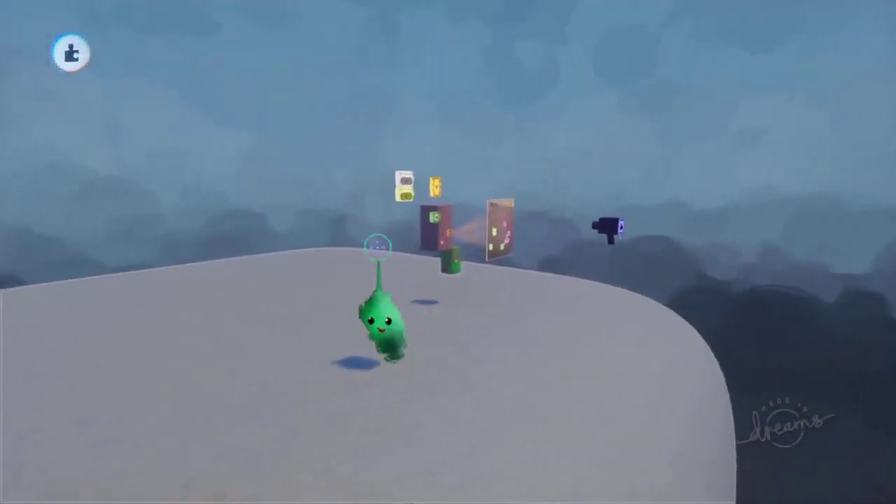
pyautogui.press('Escape')
pyautogui.click(312, 349)
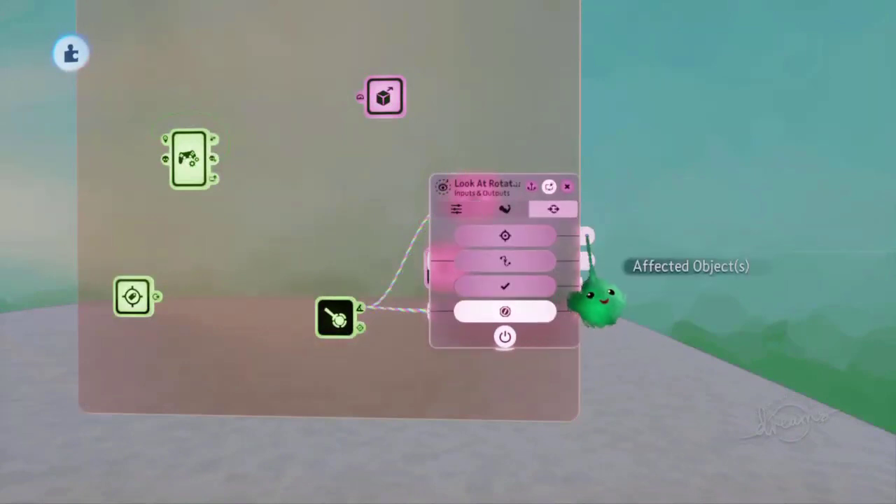
# Step: Wire the Look At Rotator's Affected Object(s) output to the camera rig's tall box
pyautogui.press('Escape')
pyautogui.scroll(3, 640, 290)
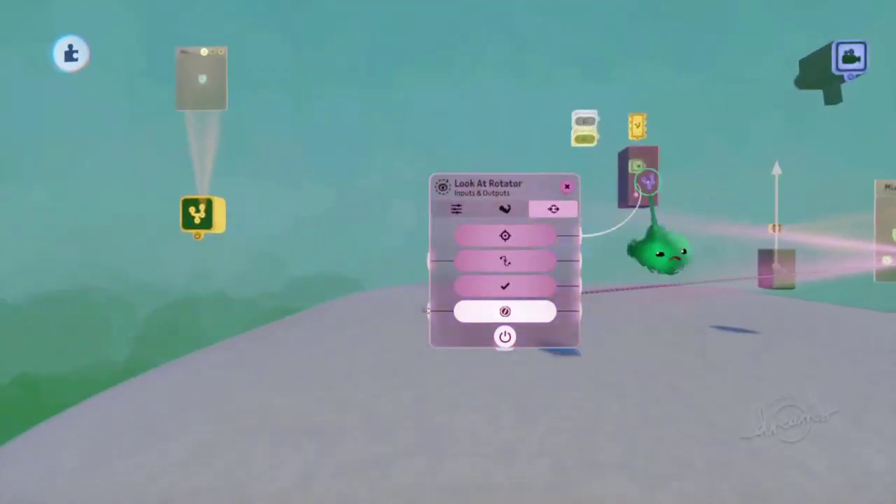
pyautogui.click(652, 180)
pyautogui.moveTo(664, 217); pyautogui.dragTo(502, 292, button='middle')
pyautogui.press('Escape')
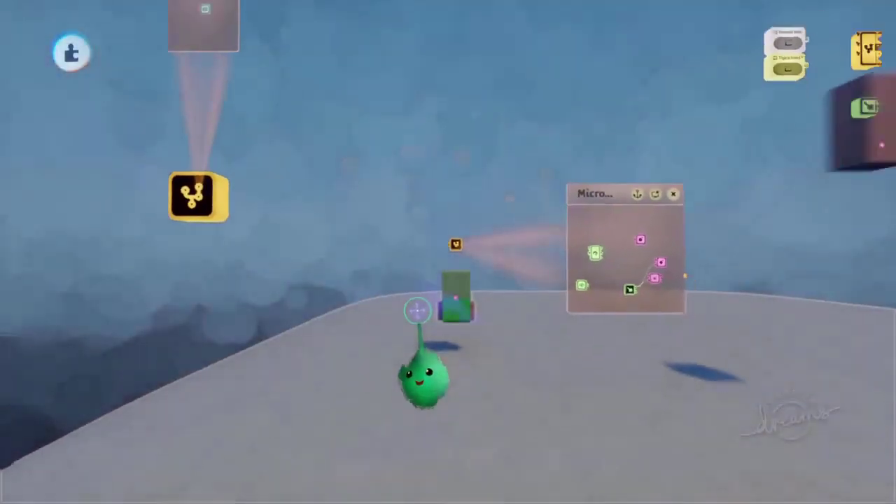
# Step: Test the new connection between the Look At Rotator and the camera rig in play mode
pyautogui.scroll(-3, 418, 311)
pyautogui.moveTo(431, 444); pyautogui.dragTo(452, 448, button='middle')
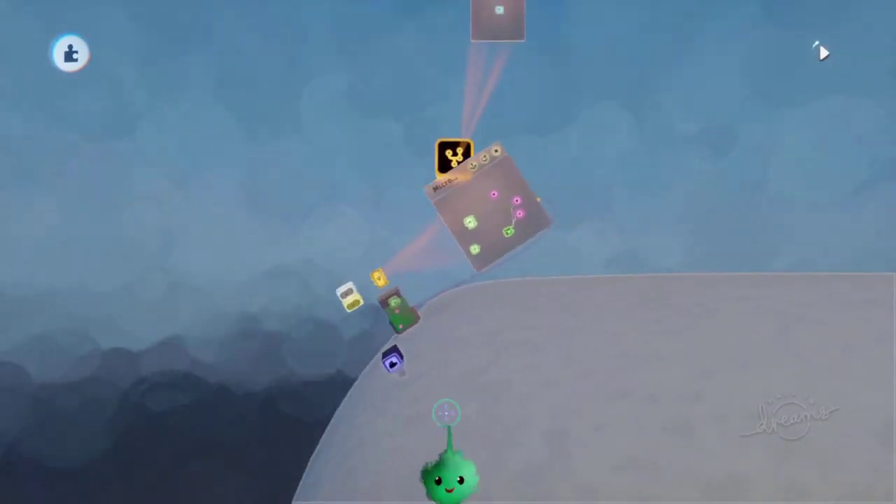
pyautogui.press('Escape')
pyautogui.click(324, 353)
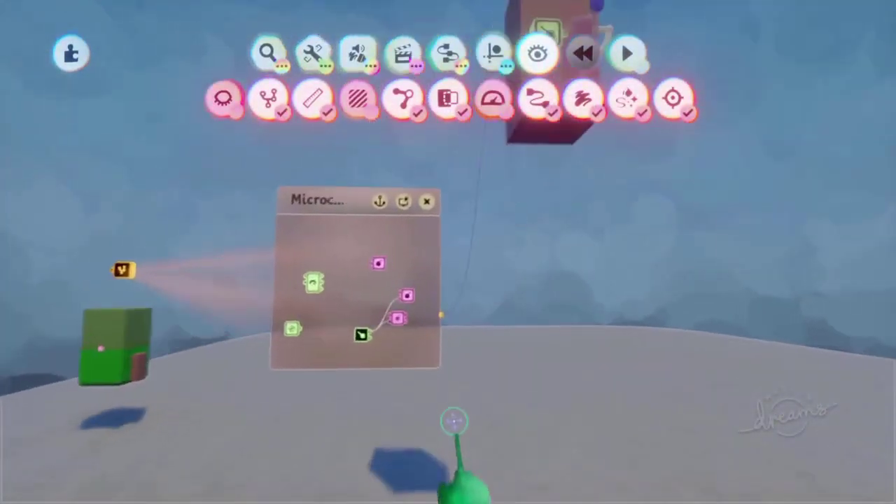
# Step: Examine the camera rig's microchip logic, from the controller sensor and splitter to the rotator, Up/Down timer and outputs
pyautogui.click(412, 207)
pyautogui.click(414, 208)
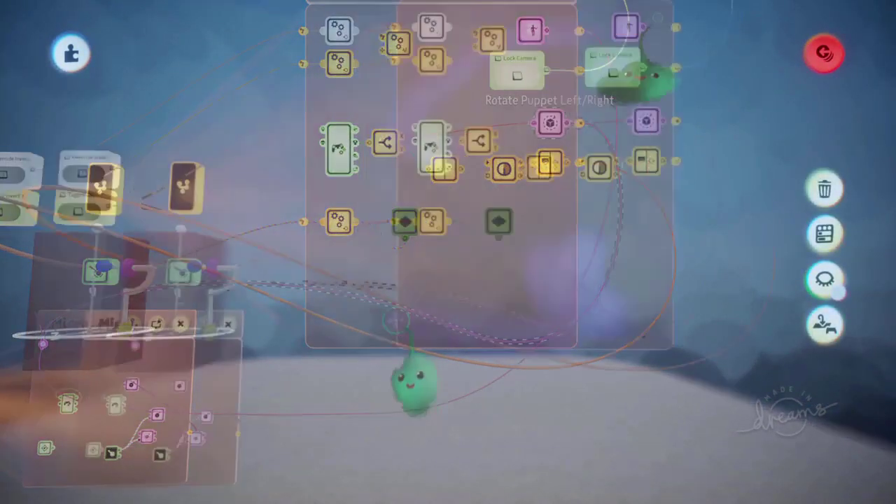
pyautogui.moveTo(405, 299); pyautogui.dragTo(622, 296)
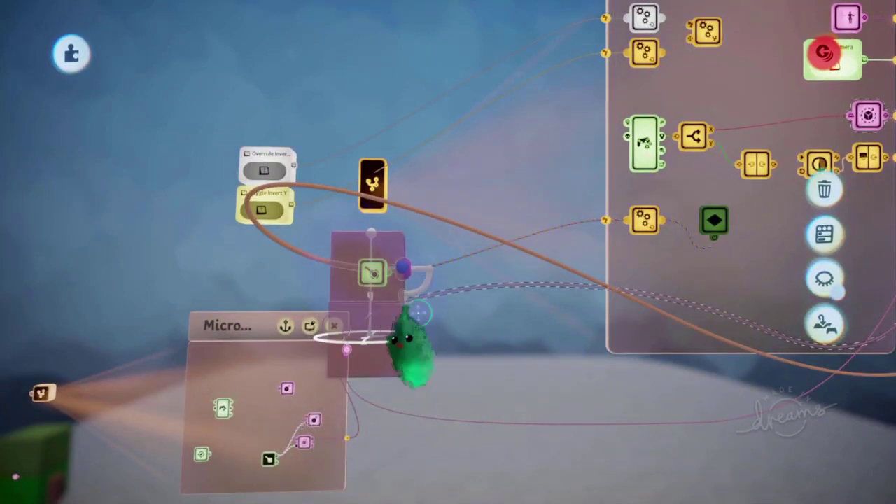
pyautogui.hscroll(6, 516, 410)
pyautogui.scroll(3, 494, 278)
pyautogui.scroll(3, 494, 245)
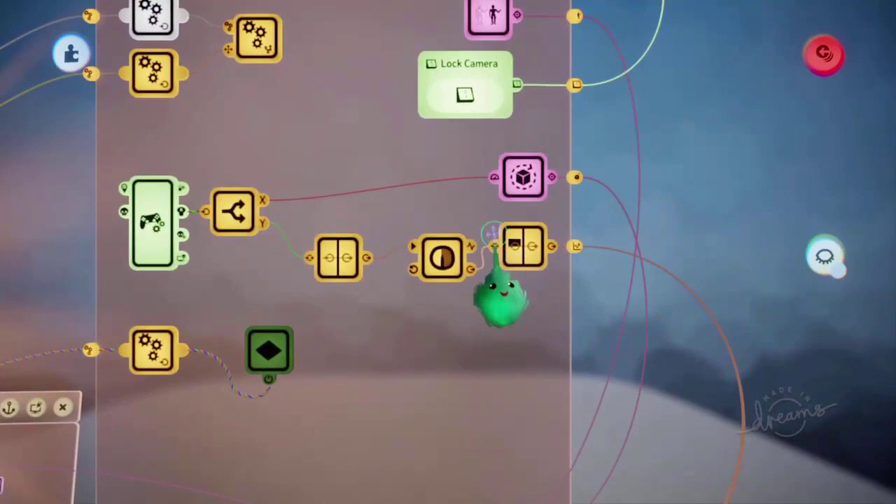
pyautogui.scroll(-3, 492, 280)
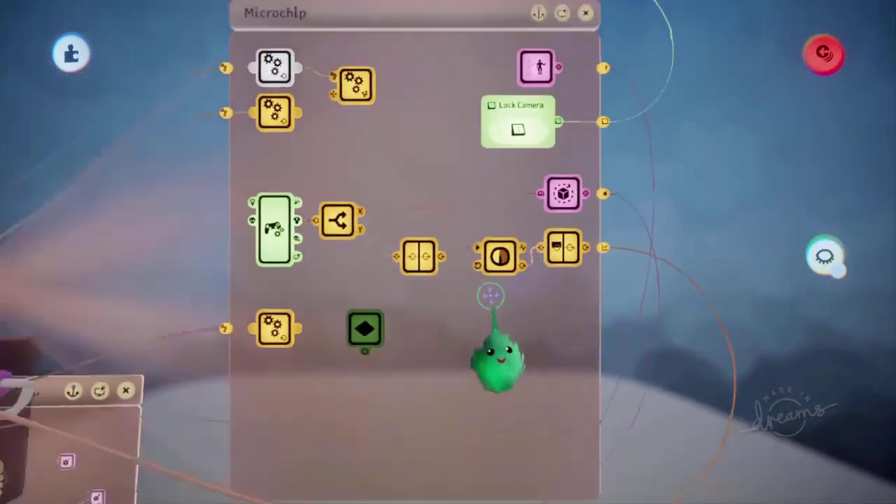
pyautogui.hscroll(-3, 494, 308)
pyautogui.hscroll(-4, 514, 242)
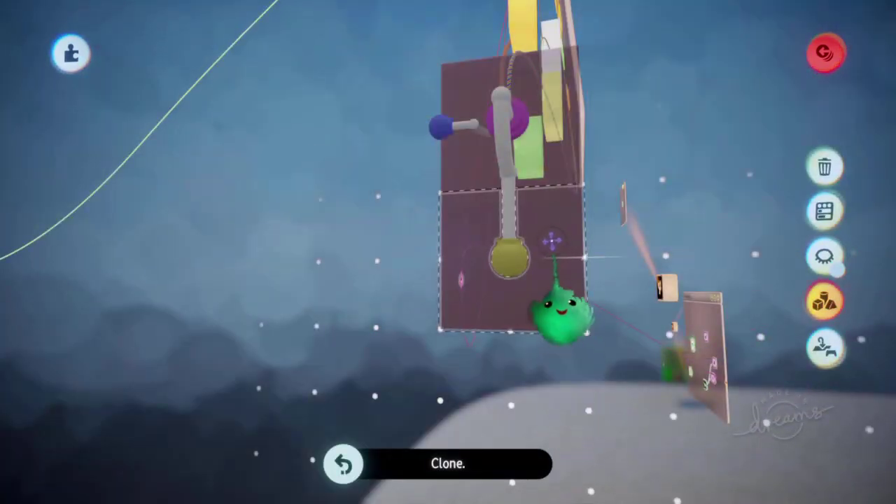
# Step: Clone the lower box of the camera rig and place the copy directly beneath it
pyautogui.moveTo(552, 241)
pyautogui.mouseDown()
pyautogui.moveTo(583, 338)
pyautogui.moveTo(587, 416)
pyautogui.mouseUp()
pyautogui.moveTo(504, 292)
pyautogui.mouseDown(button='middle')
pyautogui.moveTo(523, 378)
pyautogui.moveTo(482, 399)
pyautogui.mouseUp(button='middle')
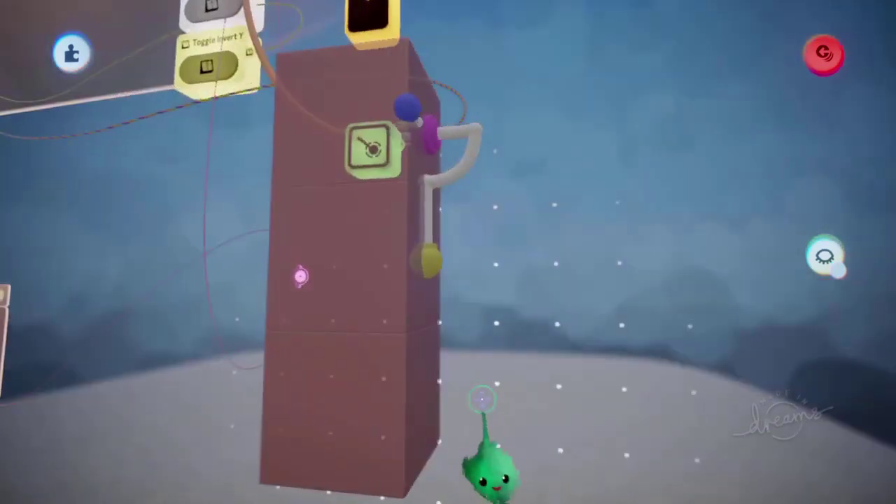
pyautogui.moveTo(493, 358)
pyautogui.mouseDown(button='middle')
pyautogui.moveTo(510, 380)
pyautogui.moveTo(506, 371)
pyautogui.mouseUp(button='middle')
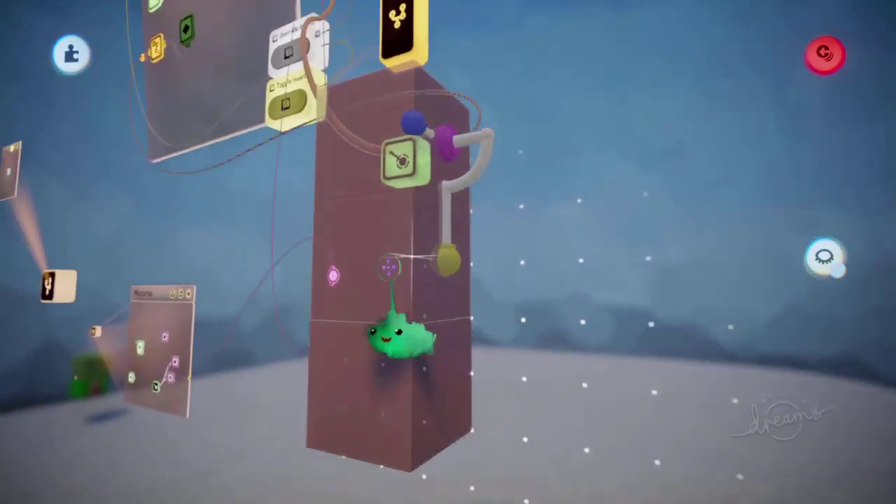
# Step: Join the cloned bottom box to the box above it with a motor bolt
pyautogui.moveTo(476, 103)
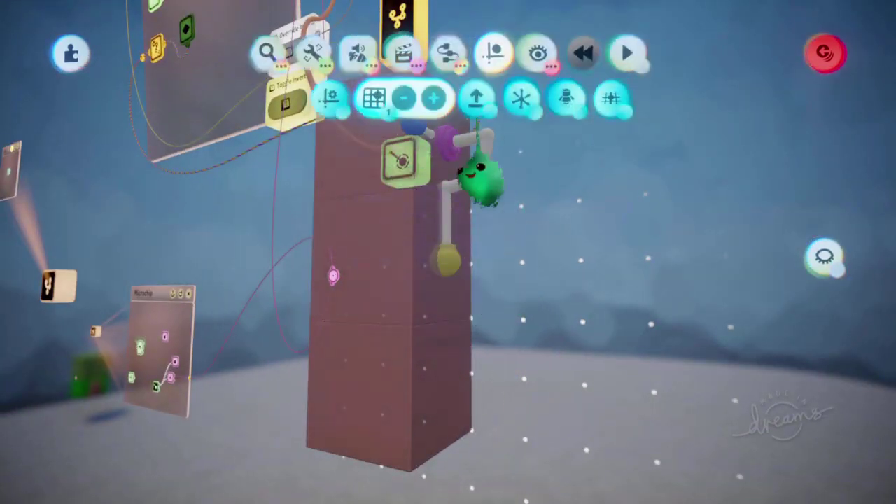
pyautogui.click(460, 54)
pyautogui.click(580, 100)
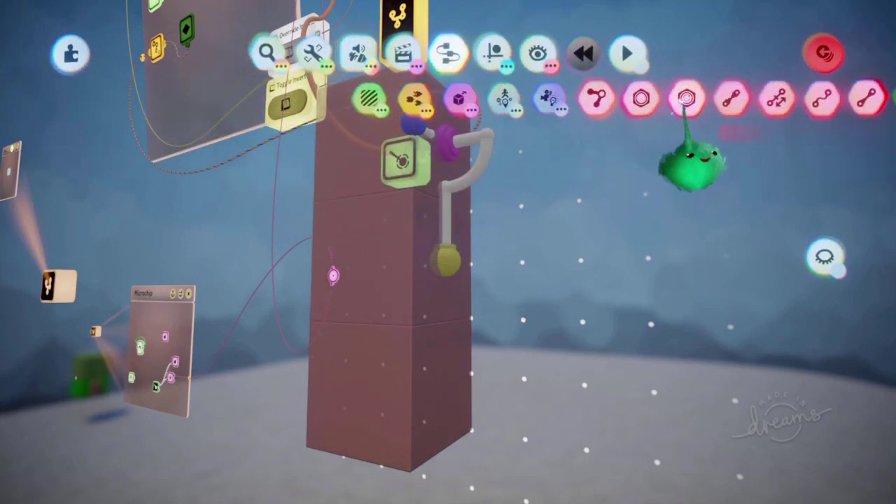
pyautogui.click(685, 98)
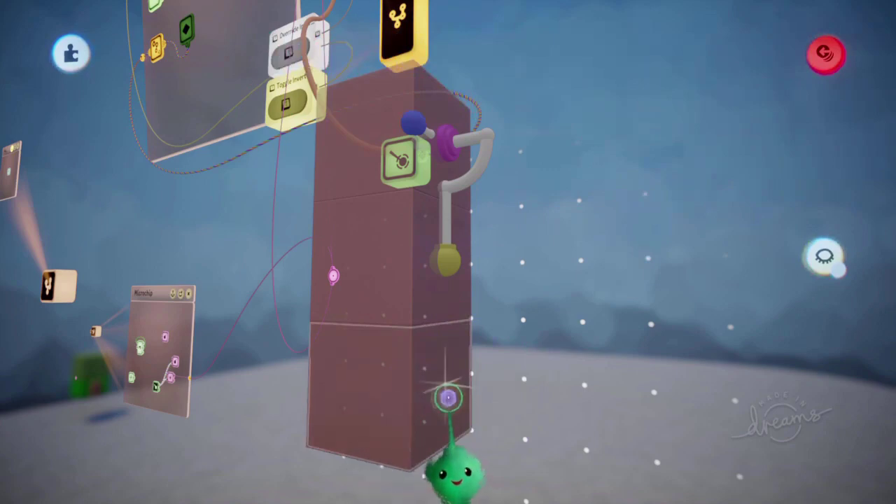
pyautogui.moveTo(407, 391); pyautogui.dragTo(422, 404, button='middle')
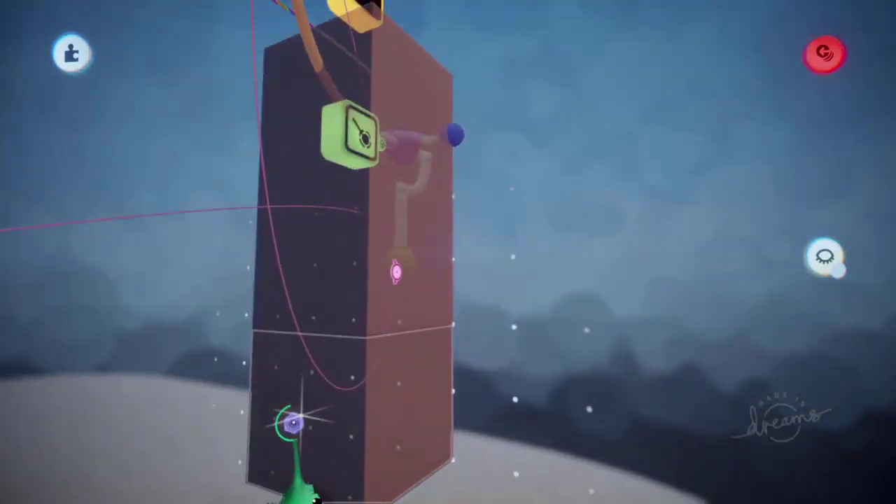
pyautogui.click(306, 250)
pyautogui.moveTo(364, 336); pyautogui.dragTo(429, 308, button='middle')
pyautogui.moveTo(405, 376); pyautogui.dragTo(352, 392)
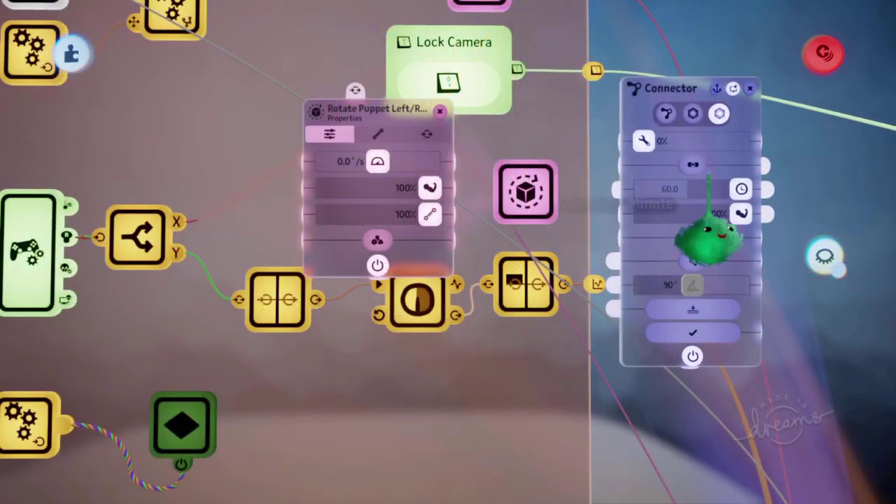
# Step: Wire the splitter's X output to the motor bolt's Cycles Per Minute, replacing the Rotate Puppet Left/Right gadget
pyautogui.click(714, 189)
pyautogui.write('30')
pyautogui.press('Return')
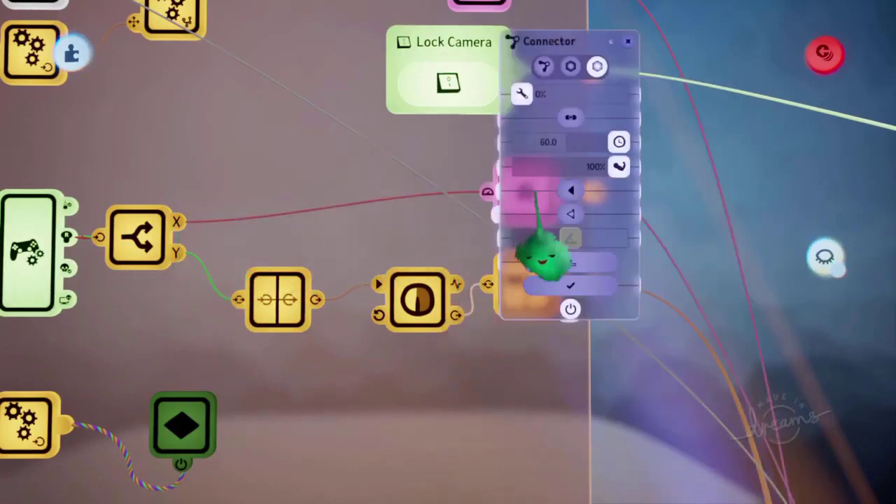
pyautogui.moveTo(543, 258); pyautogui.dragTo(670, 310)
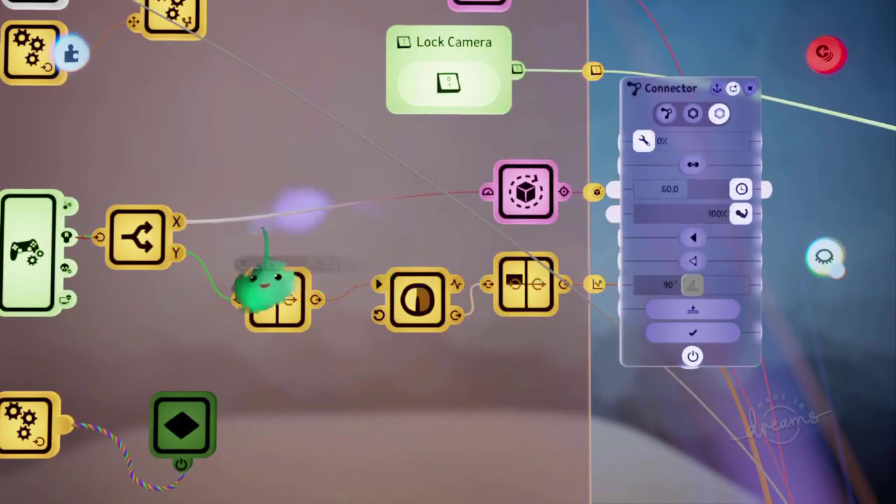
pyautogui.moveTo(608, 202); pyautogui.dragTo(615, 190)
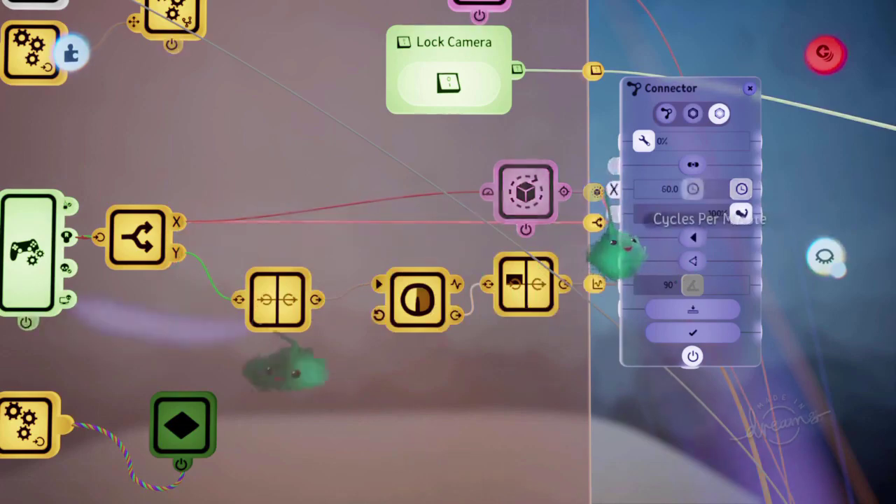
pyautogui.scroll(-8, 483, 310)
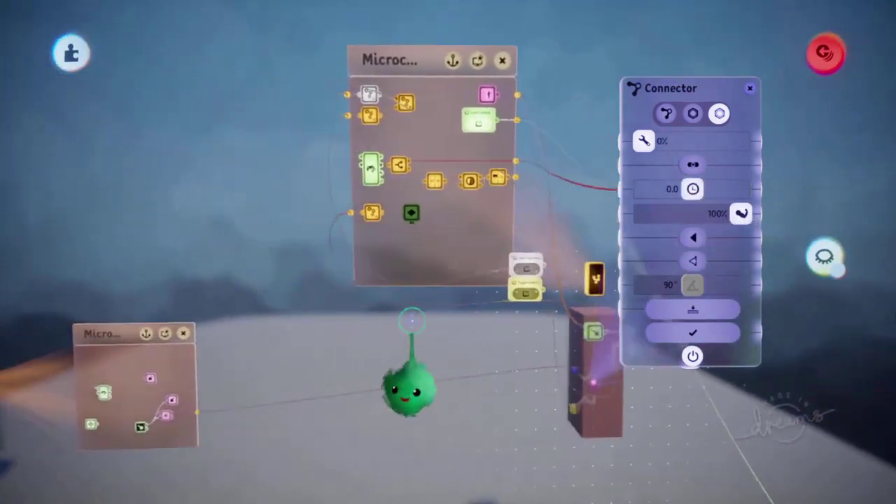
# Step: Test the bolt-driven camera rotation in play mode and return to editing
pyautogui.press('Escape')
pyautogui.click(324, 355)
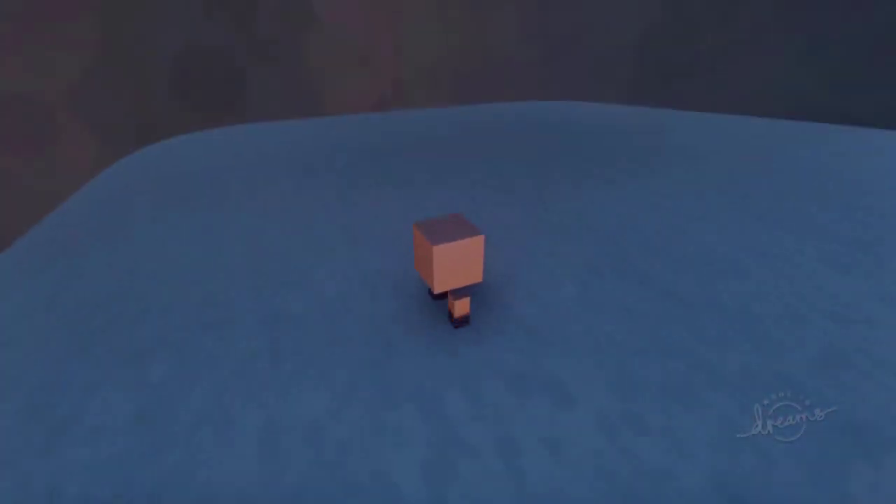
pyautogui.press('Escape')
pyautogui.click(285, 350)
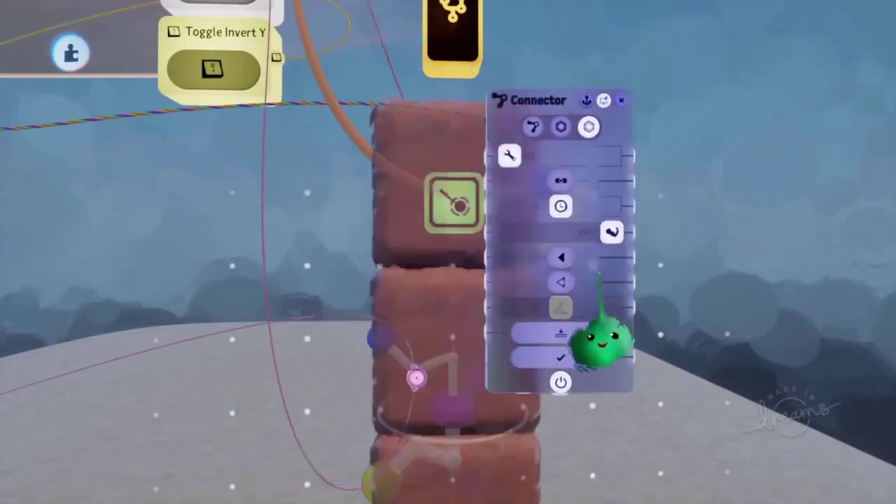
# Step: Limit the rotation of the motor bolt on the rig's top box to 76°
pyautogui.click(647, 206)
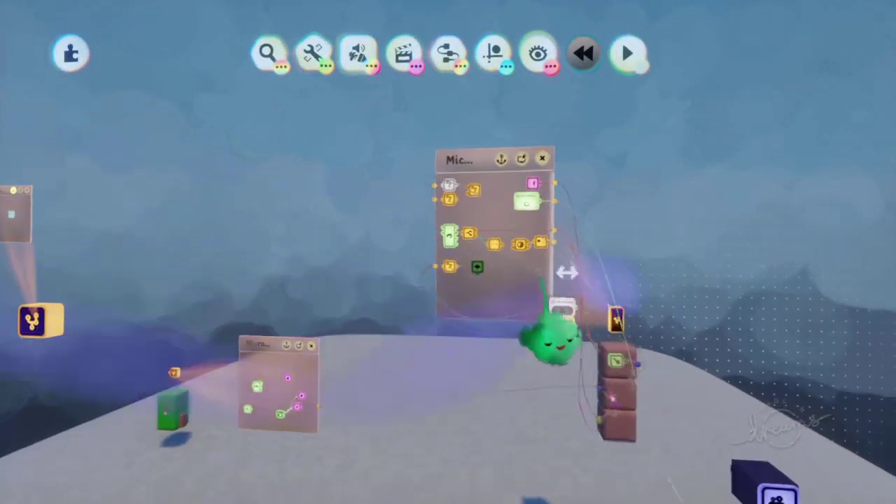
pyautogui.moveTo(294, 238); pyautogui.dragTo(679, 420)
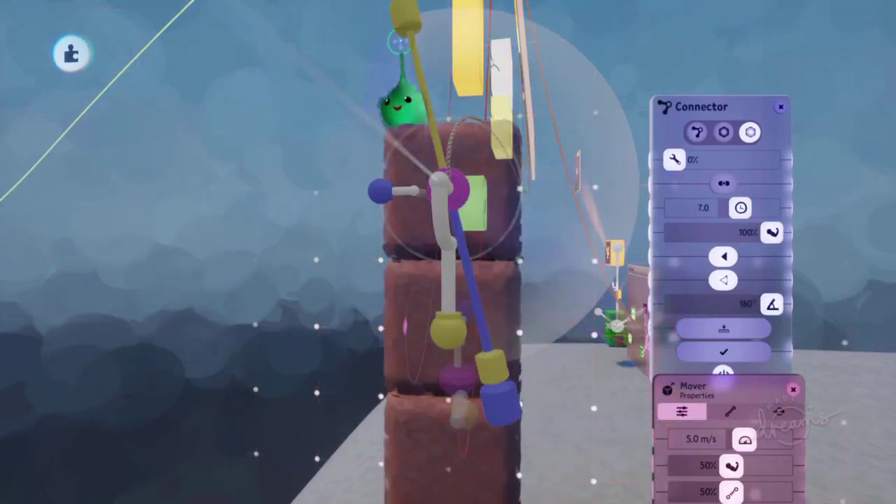
pyautogui.moveTo(403, 105); pyautogui.dragTo(655, 273)
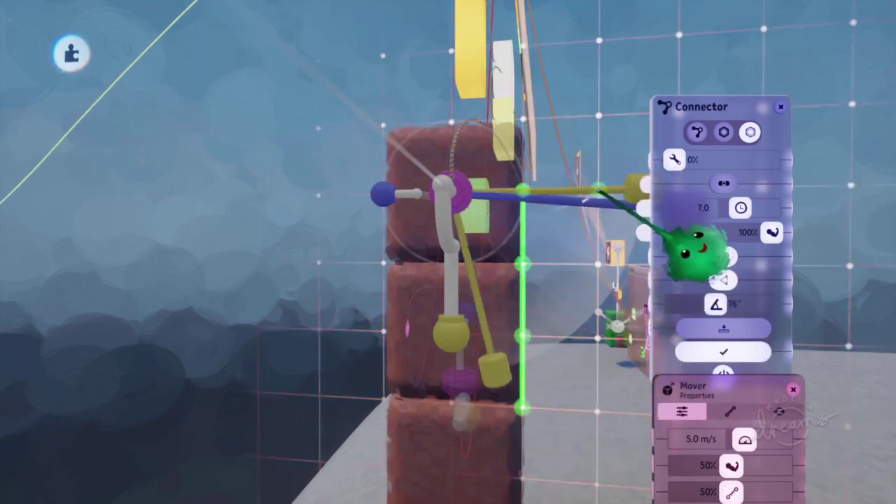
pyautogui.moveTo(599, 189); pyautogui.dragTo(600, 190)
pyautogui.press('Escape')
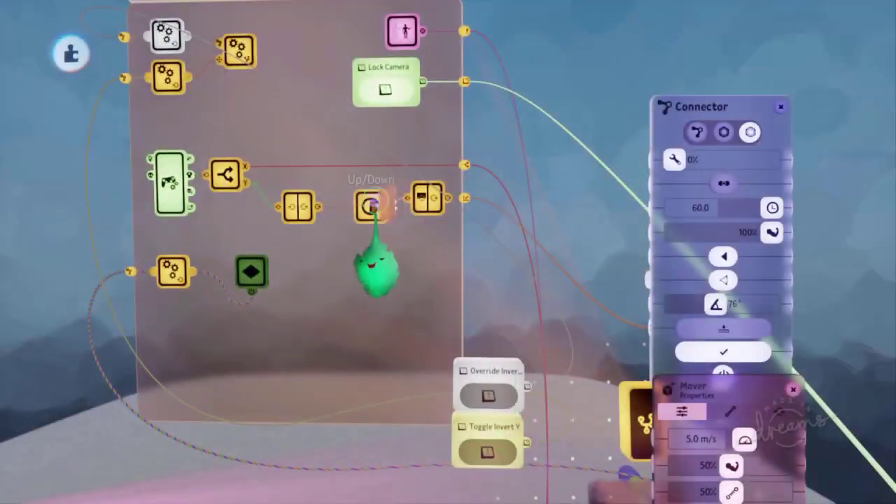
# Step: Set the Up/Down timer's target time to 0.5 s and its current time to 0.2 s, and test the camera in play mode
pyautogui.click(428, 198)
pyautogui.scroll(-5, 487, 376)
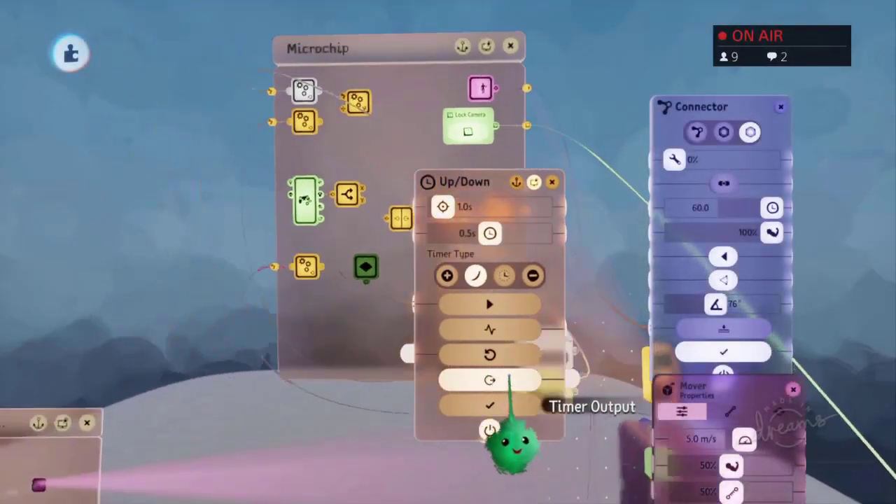
pyautogui.moveTo(495, 251); pyautogui.dragTo(473, 305, button='middle')
pyautogui.moveTo(473, 305); pyautogui.dragTo(261, 305)
pyautogui.moveTo(448, 356); pyautogui.dragTo(530, 359, button='middle')
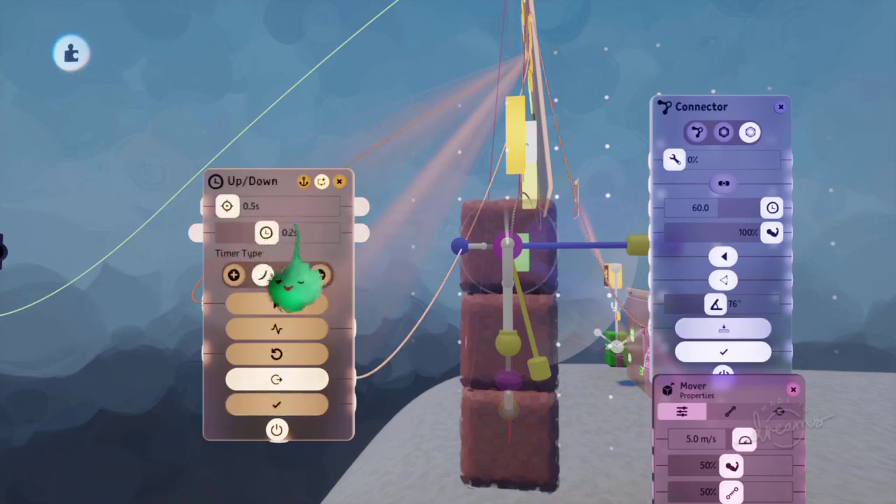
pyautogui.press('Escape')
pyautogui.click(320, 350)
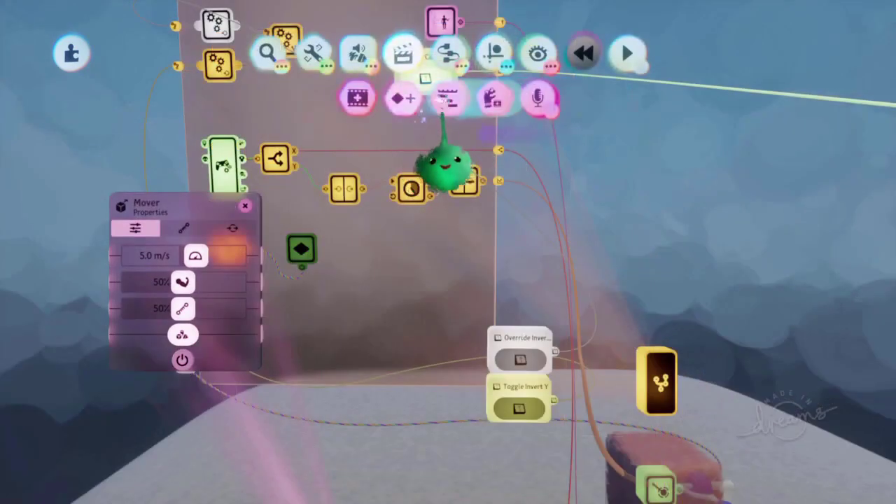
# Step: Add a timeline to the rig's microchip and wire the Up/Down timer's output to the timeline's playhead
pyautogui.click(447, 99)
pyautogui.click(447, 300)
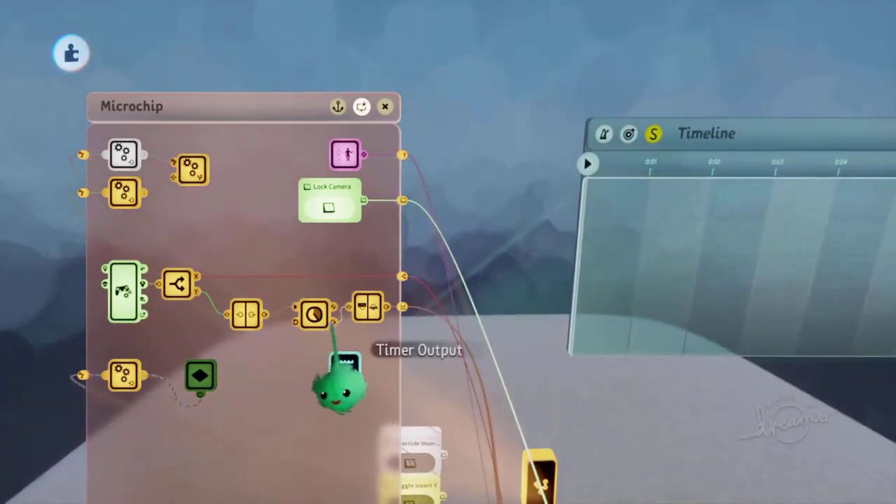
pyautogui.moveTo(332, 324); pyautogui.dragTo(567, 356)
pyautogui.moveTo(686, 245); pyautogui.dragTo(469, 232, button='middle')
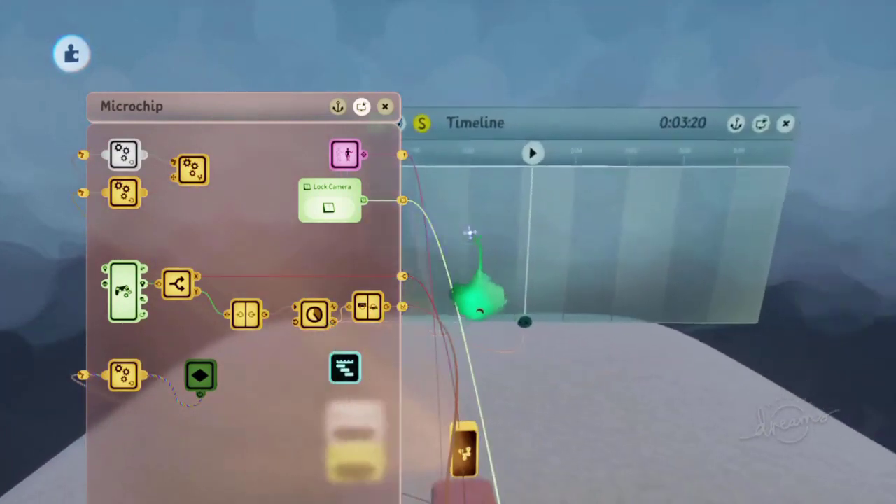
pyautogui.click(361, 107)
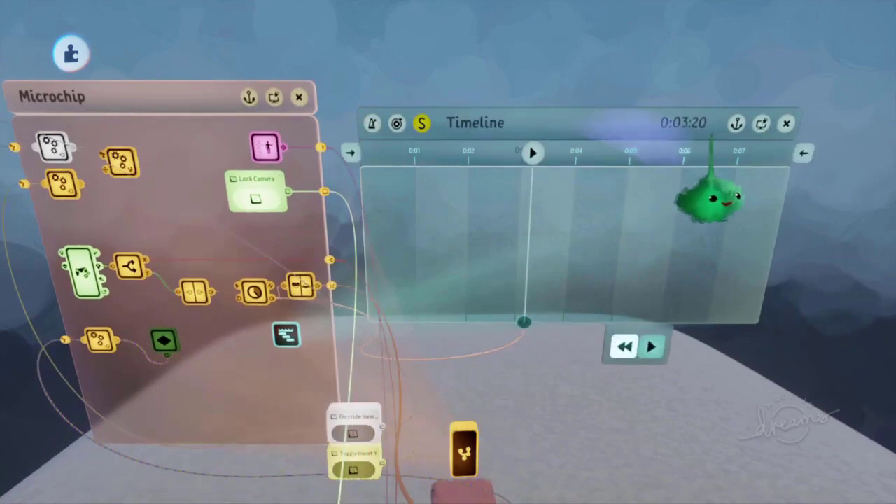
pyautogui.click(758, 126)
# Step: Place a keyframe in the timeline and record a repositioned camera in it
pyautogui.press('space')
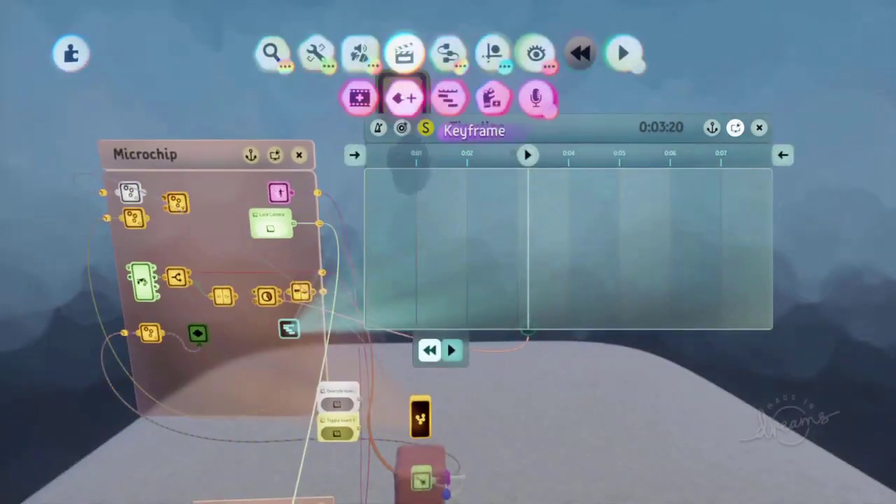
pyautogui.click(403, 98)
pyautogui.click(583, 210)
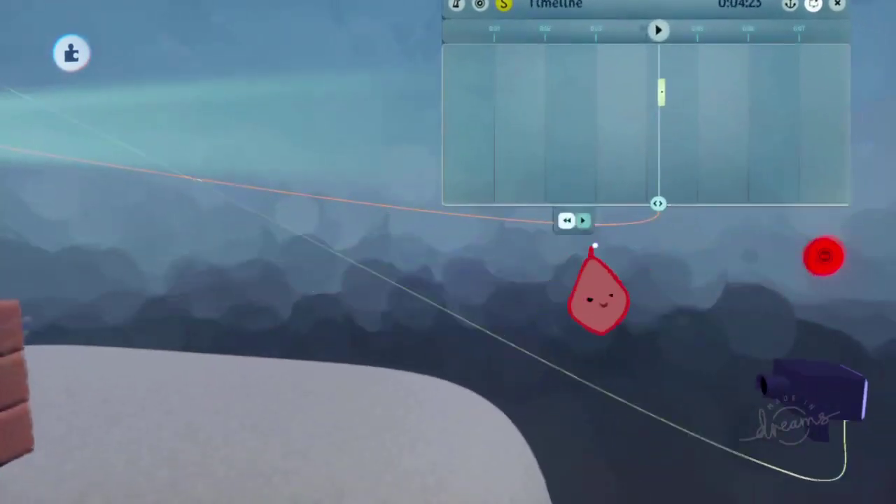
pyautogui.click(476, 324)
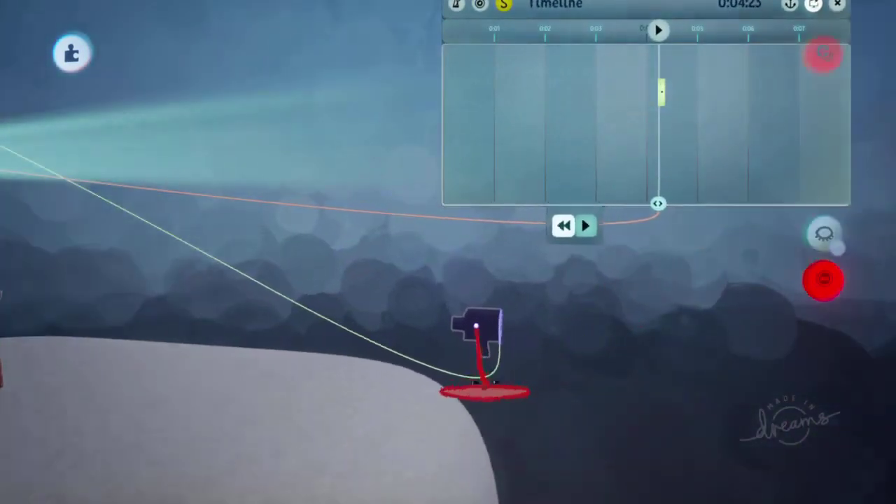
pyautogui.moveTo(497, 326)
pyautogui.mouseDown()
pyautogui.moveTo(471, 324)
pyautogui.moveTo(500, 326)
pyautogui.mouseUp()
pyautogui.click(500, 330)
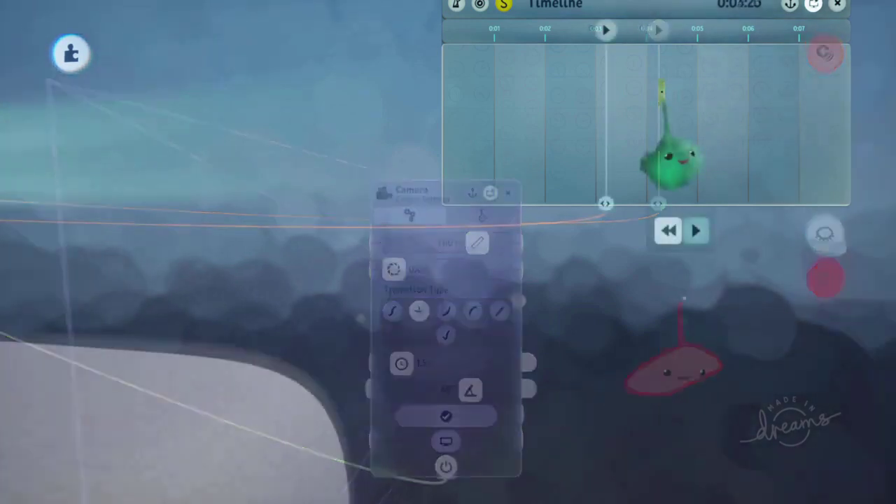
# Step: Stretch the camera keyframe to start near the 0:04 mark of the timeline and test the camera in play mode
pyautogui.moveTo(661, 91); pyautogui.dragTo(648, 93)
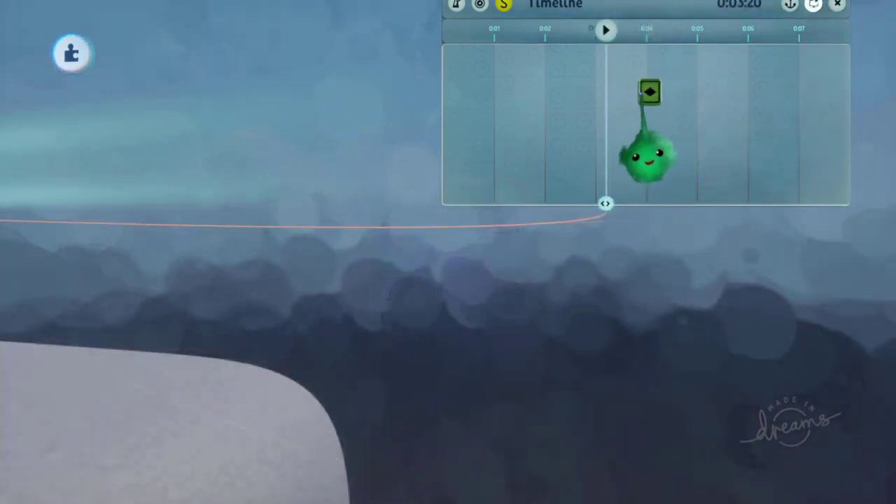
pyautogui.moveTo(851, 98); pyautogui.dragTo(849, 99)
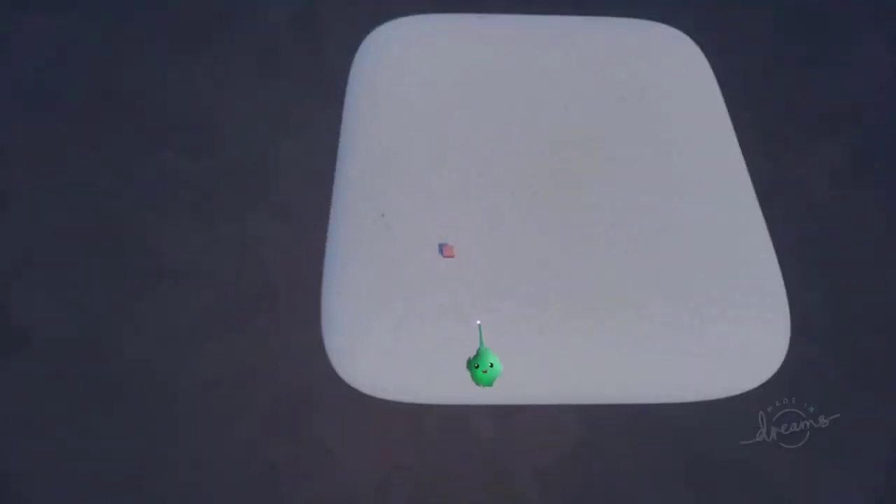
pyautogui.press('Escape')
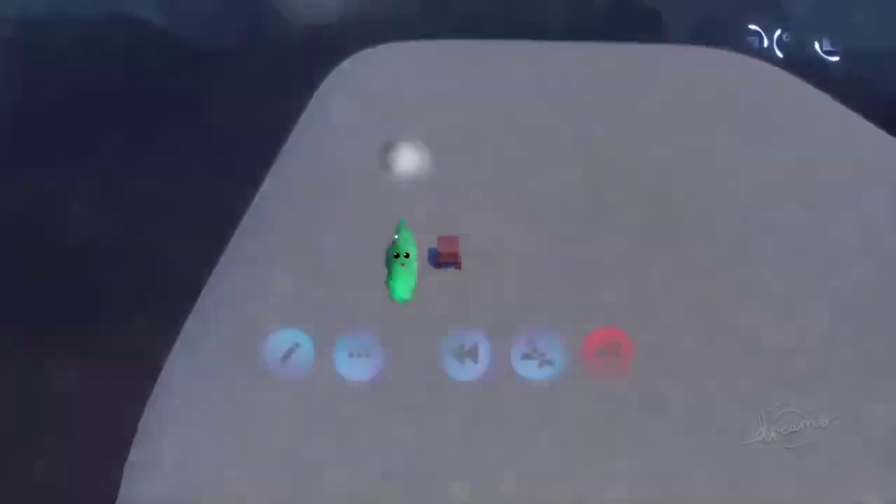
# Step: Return to edit mode and place a second keyframe just before the 0:06 mark of the timeline, ahead of the end keyframe
pyautogui.click(294, 357)
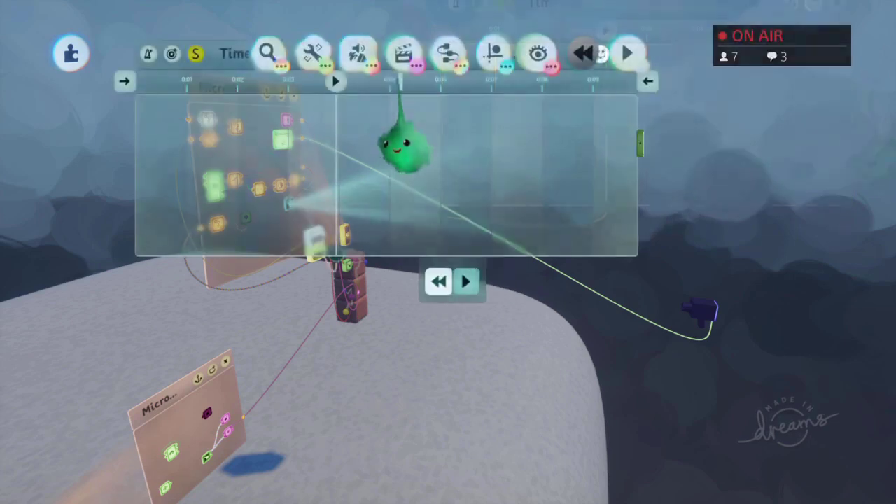
pyautogui.click(413, 59)
pyautogui.click(374, 98)
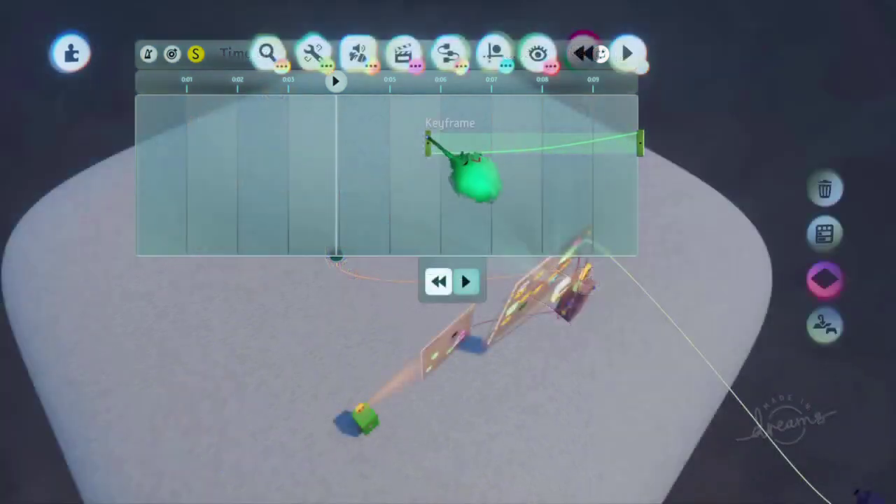
pyautogui.click(428, 146)
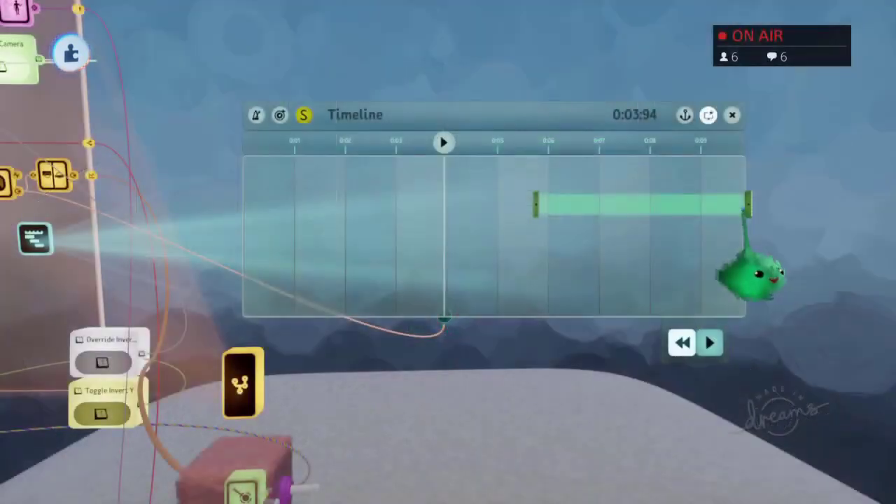
# Step: Try switching off the blend on the timeline's end keyframe, and undo the last few edits
pyautogui.click(747, 203)
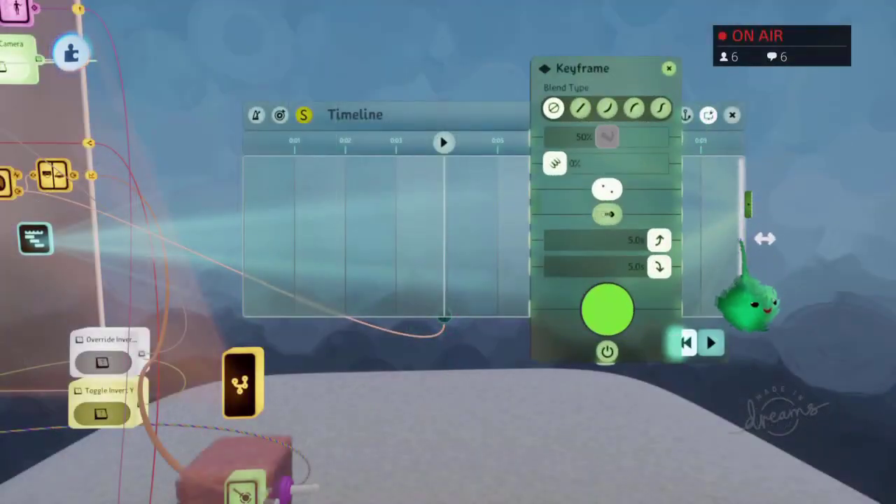
pyautogui.press('Escape')
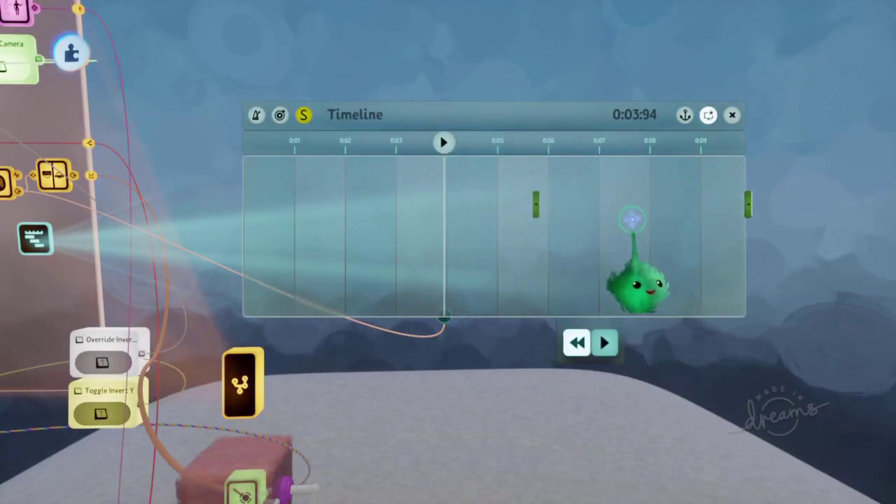
pyautogui.hotkey('ctrl', 'z')
pyautogui.hotkey('ctrl', 'z')
pyautogui.hotkey('ctrl', 'z')
pyautogui.hotkey('ctrl', 'z')
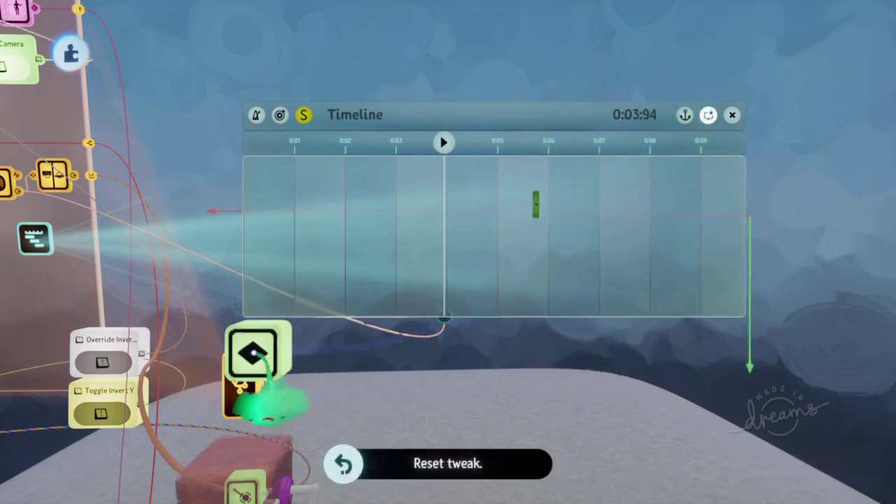
# Step: Move the end keyframe out of the timeline onto the rig's microchip and wire a value slider to its power input
pyautogui.moveTo(266, 402); pyautogui.dragTo(66, 343)
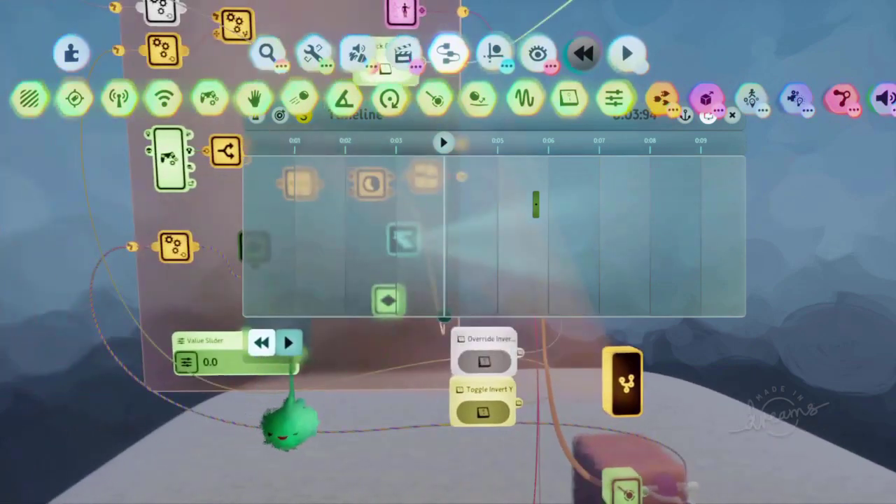
pyautogui.moveTo(334, 290); pyautogui.dragTo(389, 212)
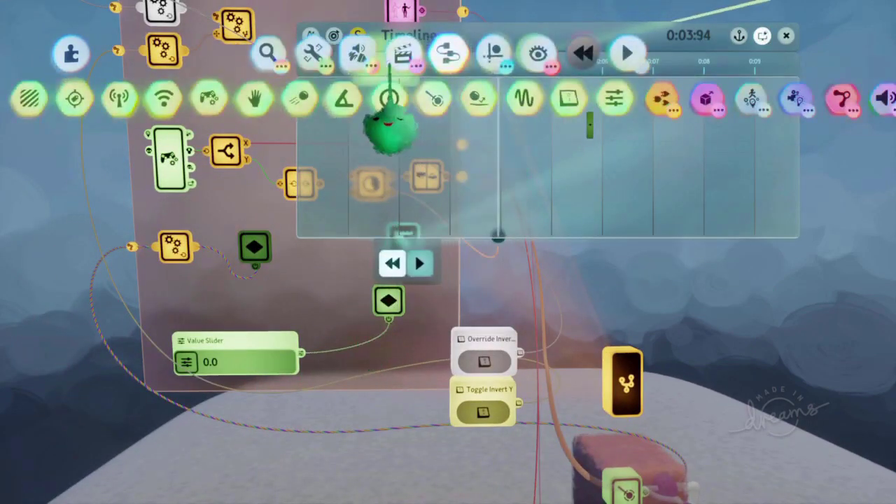
# Step: Place a new keyframe just past the 0:07 mark of the timeline and shift the timeline window clear of the microchip's gadgets
pyautogui.click(403, 54)
pyautogui.click(405, 99)
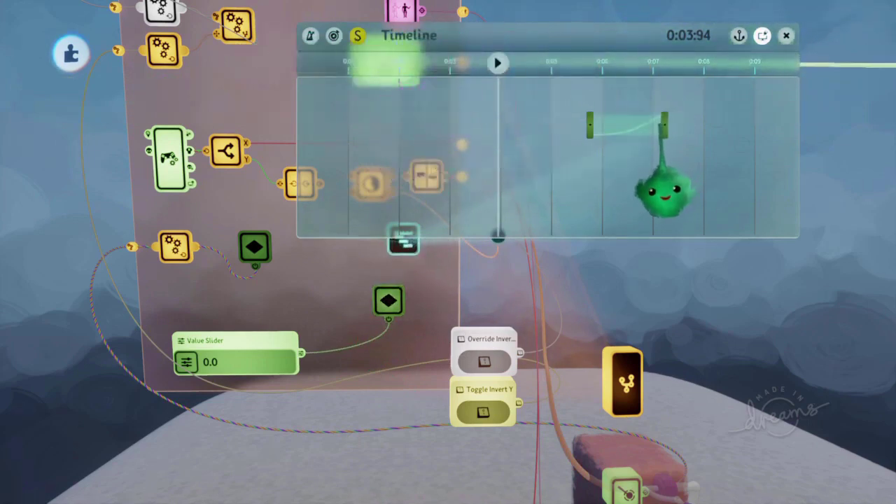
pyautogui.moveTo(256, 364); pyautogui.dragTo(383, 371)
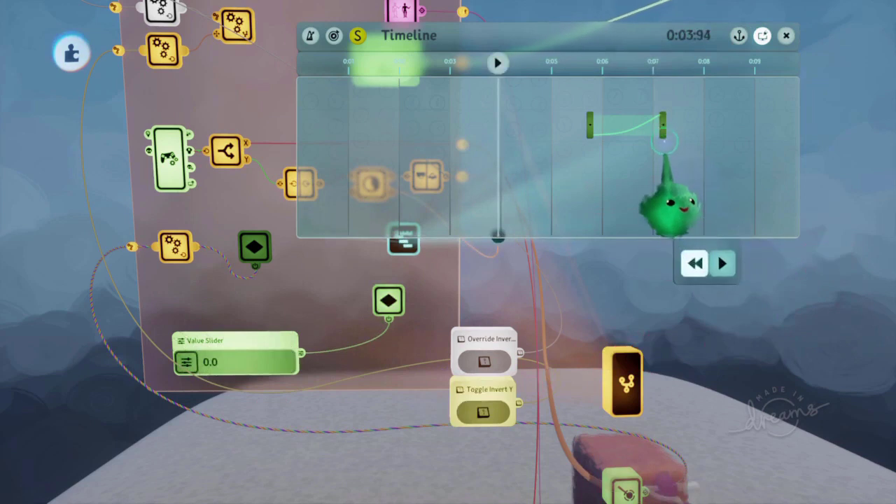
pyautogui.moveTo(674, 138); pyautogui.dragTo(741, 144)
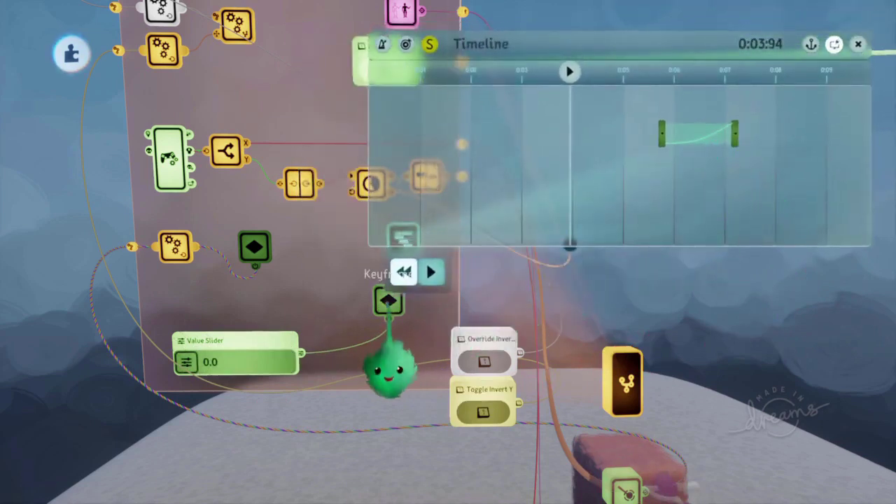
pyautogui.click(388, 308)
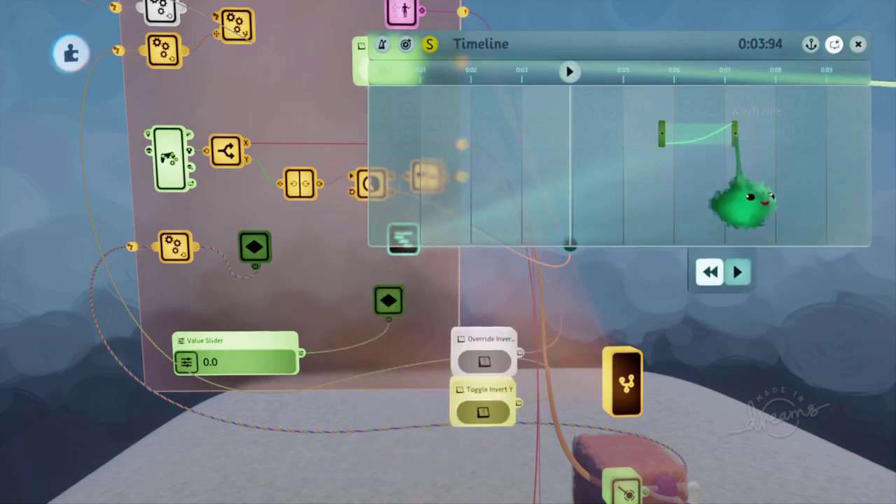
pyautogui.moveTo(733, 134); pyautogui.dragTo(770, 133)
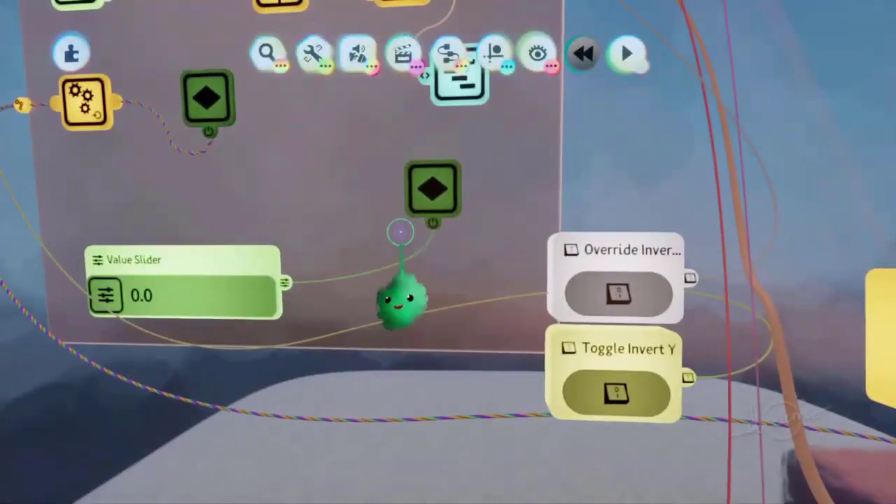
# Step: Adjust the Slow Power Down time of the slider-powered keyframe on the microchip and test the camera in play mode
pyautogui.click(434, 191)
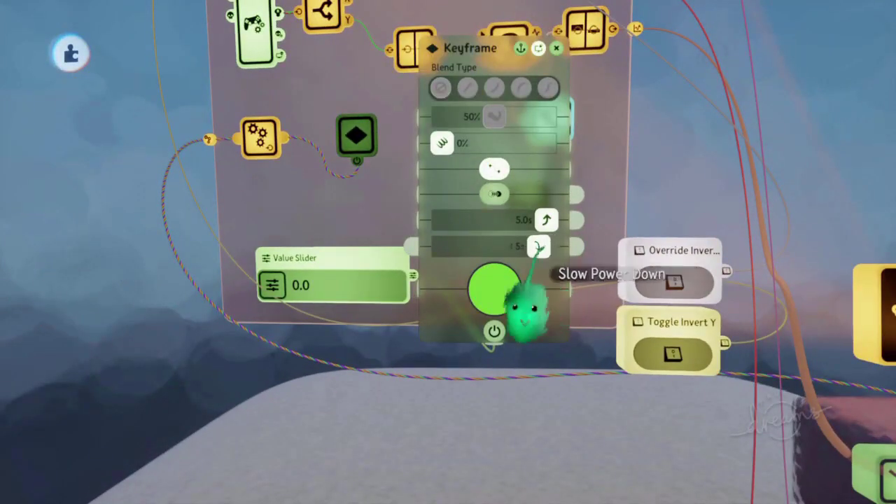
pyautogui.press('Escape')
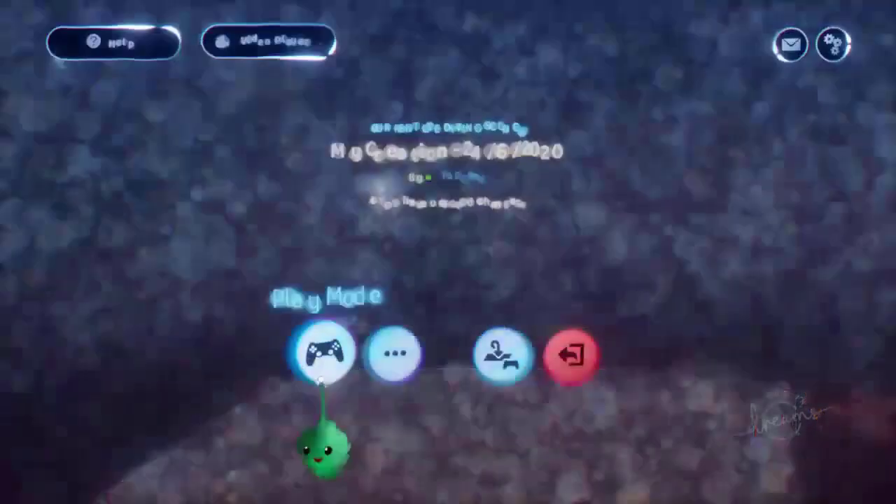
pyautogui.click(323, 358)
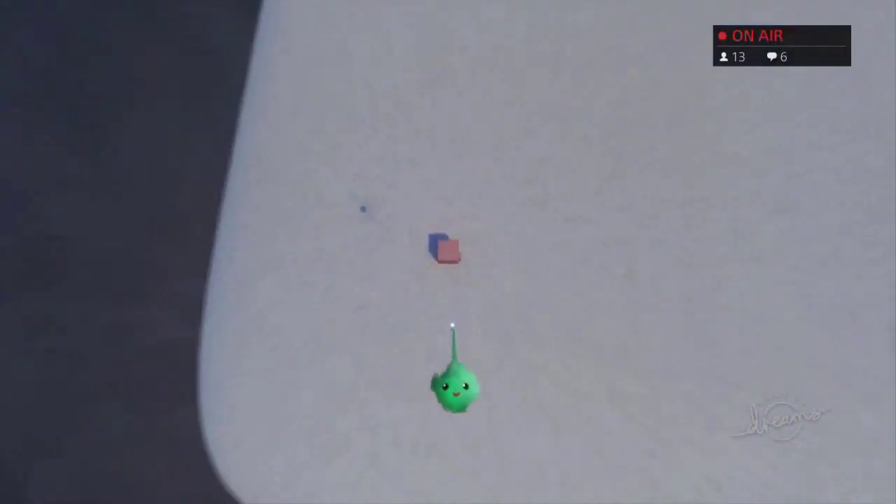